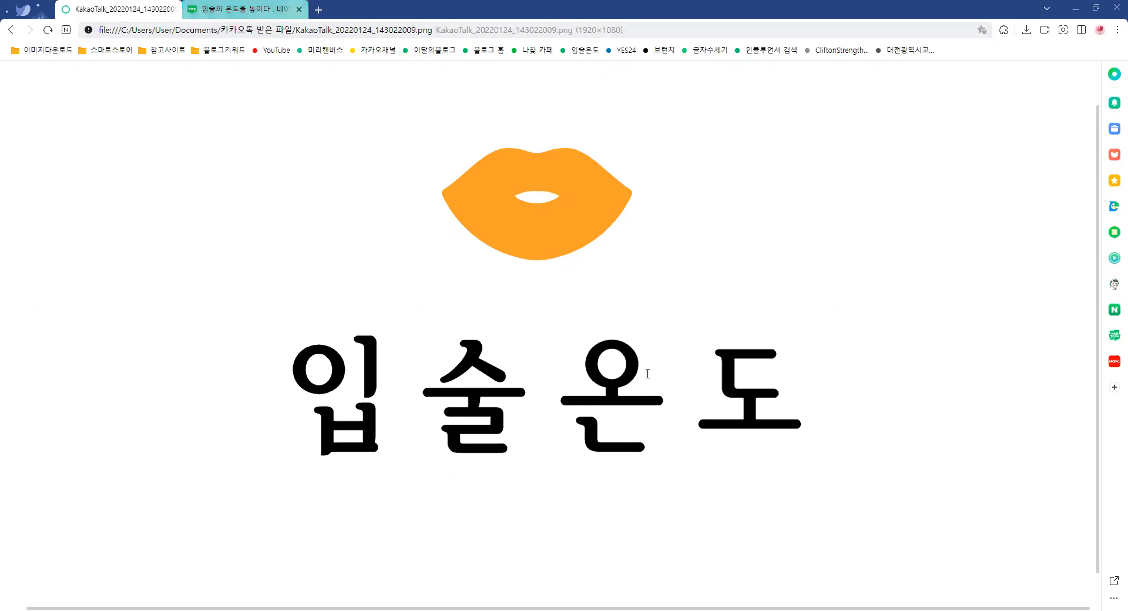
Switch to the Naver blog editor and look over the draft post's title and body text
{"action": "key", "text": "ctrl+Tab"}
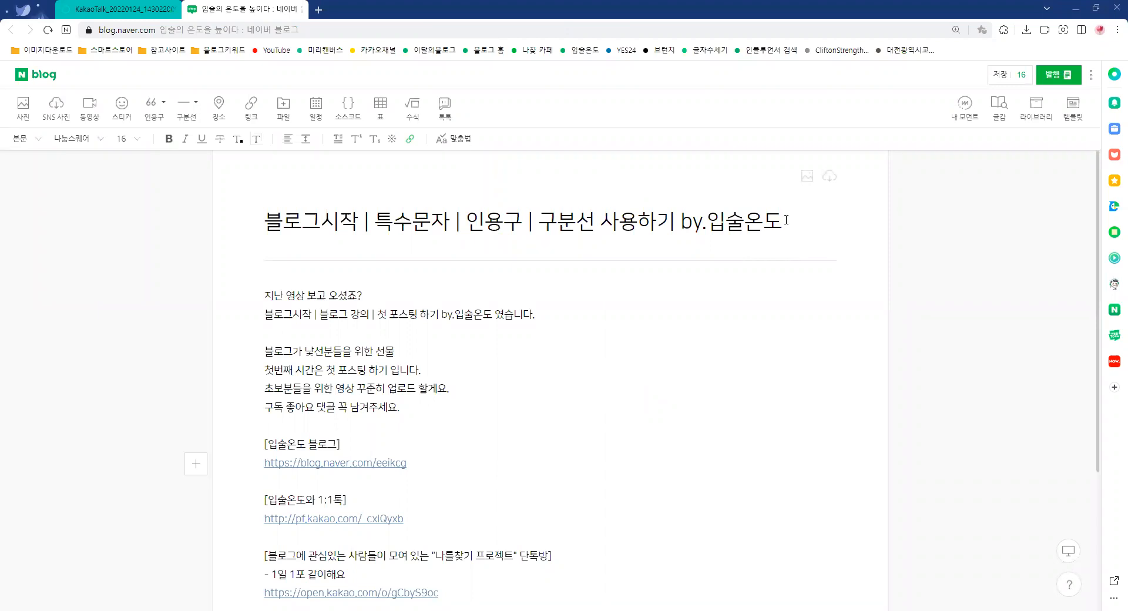
{"action": "left_click_drag", "start_coordinate": [784, 219], "coordinate": [229, 235]}
{"action": "left_click", "coordinate": [296, 305]}
{"action": "left_click_drag", "start_coordinate": [262, 295], "coordinate": [476, 417]}
{"action": "scroll", "coordinate": [476, 417], "scroll_direction": "down", "scroll_amount": 3}
{"action": "left_click", "coordinate": [547, 409], "text": "shift"}
{"action": "left_click", "coordinate": [547, 410]}
{"action": "scroll", "coordinate": [546, 410], "scroll_direction": "up", "scroll_amount": 3}
Insert the general symbols (일반기호) 《 and 》 at the end of the first body line
{"action": "left_click", "coordinate": [400, 294]}
{"action": "left_click", "coordinate": [392, 139]}
{"action": "left_click", "coordinate": [393, 140]}
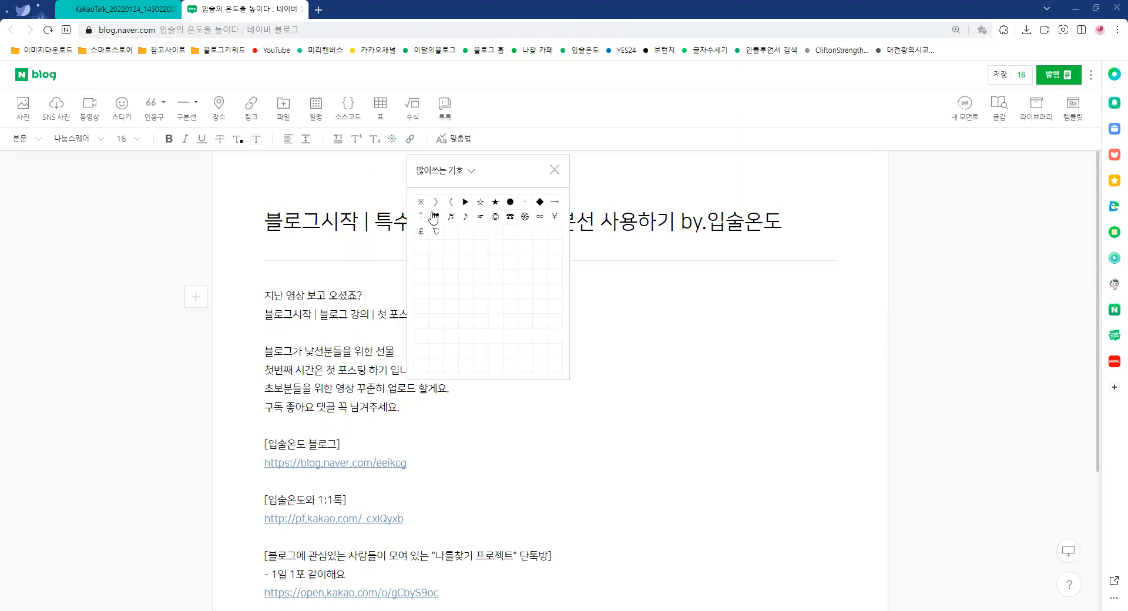
{"action": "left_click", "coordinate": [472, 172]}
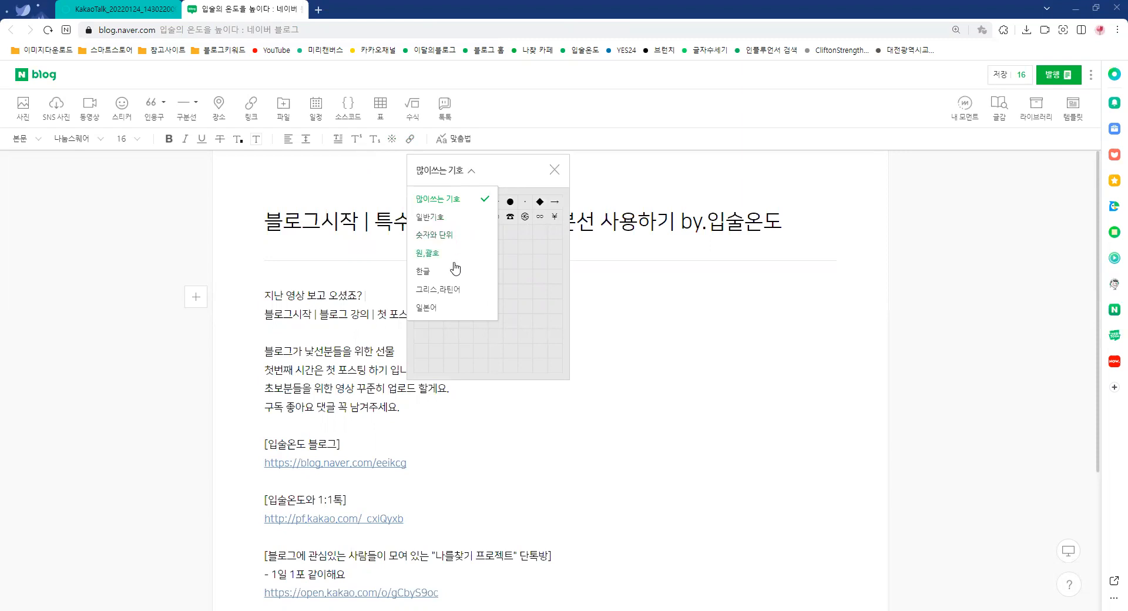
{"action": "left_click", "coordinate": [456, 221]}
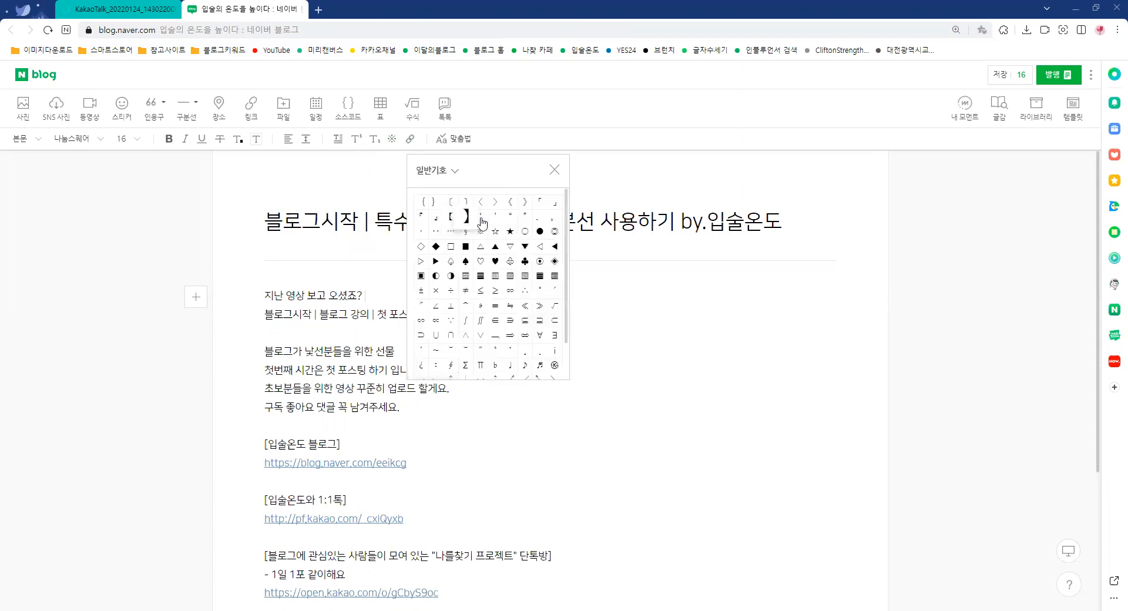
{"action": "left_click", "coordinate": [511, 203]}
{"action": "left_click", "coordinate": [527, 203]}
{"action": "left_click", "coordinate": [554, 169]}
Write 책소개+책이름기재 between the 《 》 brackets
{"action": "type", "text": "채ㄱ소개"}
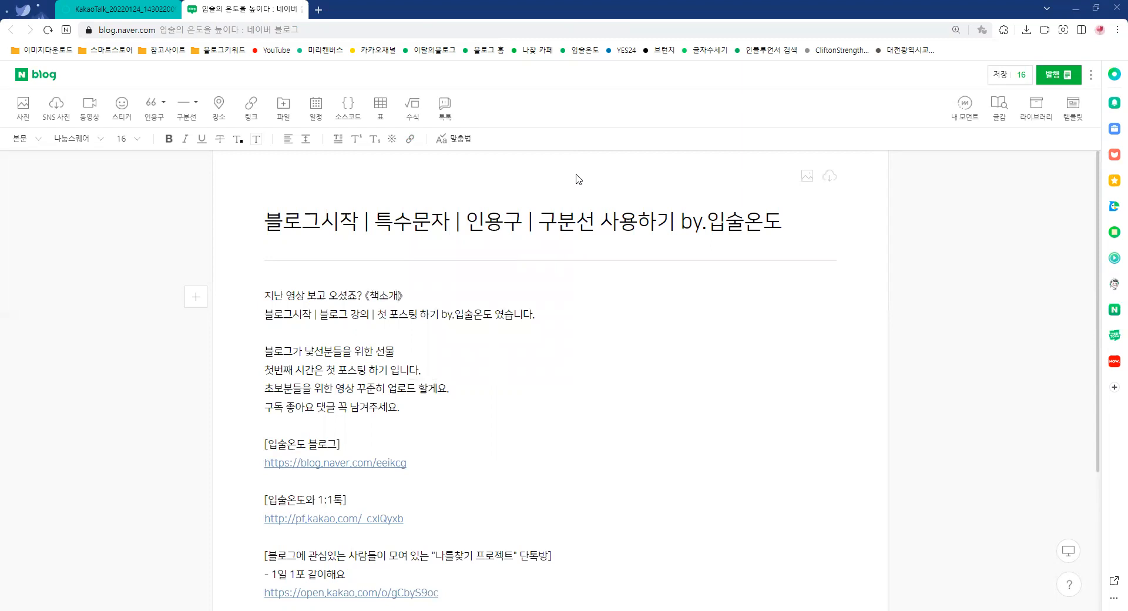
{"action": "type", "text": "+책이름기재"}
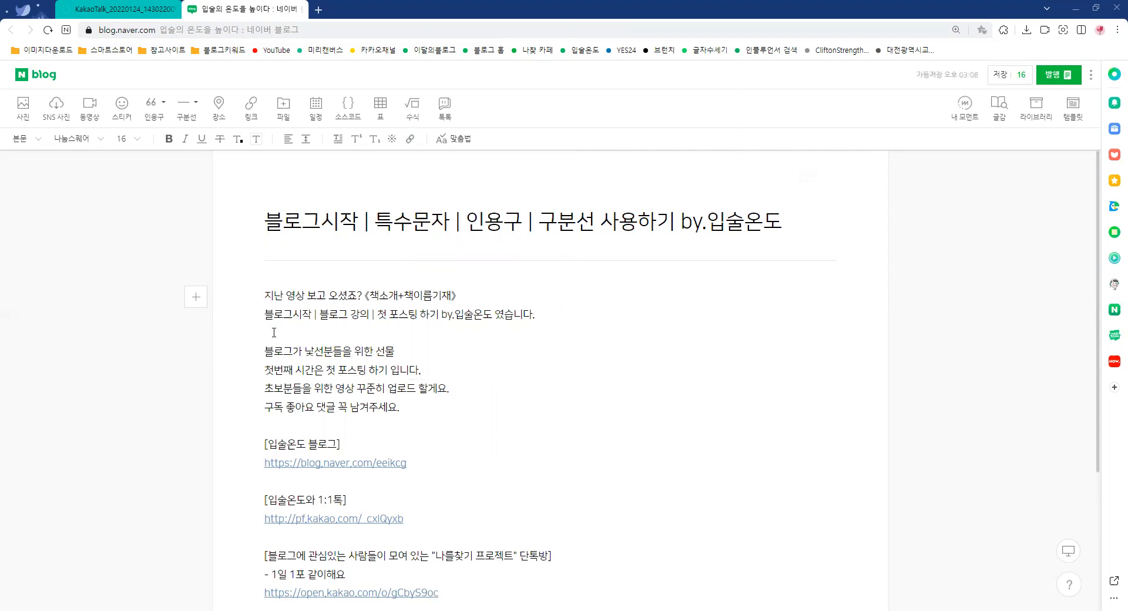
Insert the special character ■ from the general symbols at the end of the second body line
{"action": "left_click", "coordinate": [391, 141]}
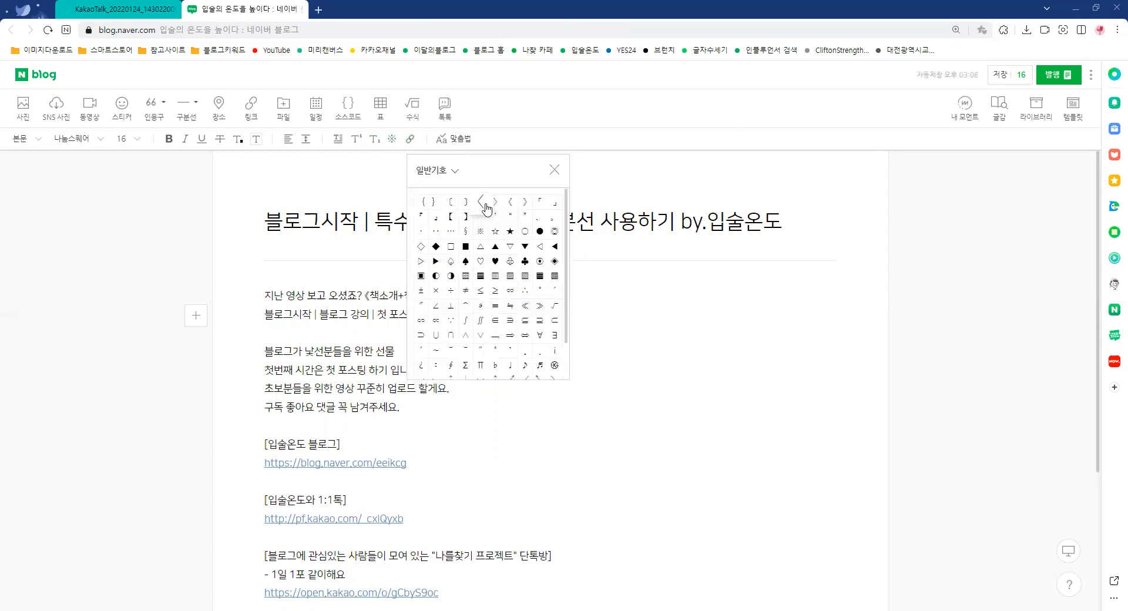
{"action": "scroll", "coordinate": [547, 301], "scroll_direction": "down", "scroll_amount": 1}
{"action": "scroll", "coordinate": [546, 301], "scroll_direction": "down", "scroll_amount": 1}
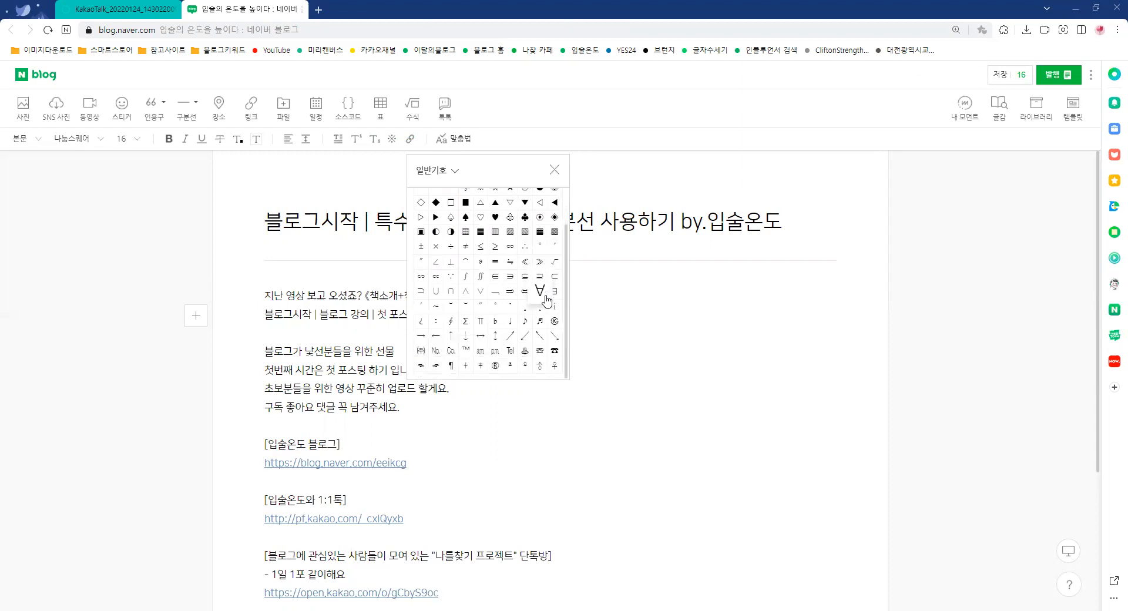
{"action": "scroll", "coordinate": [545, 299], "scroll_direction": "up", "scroll_amount": 2}
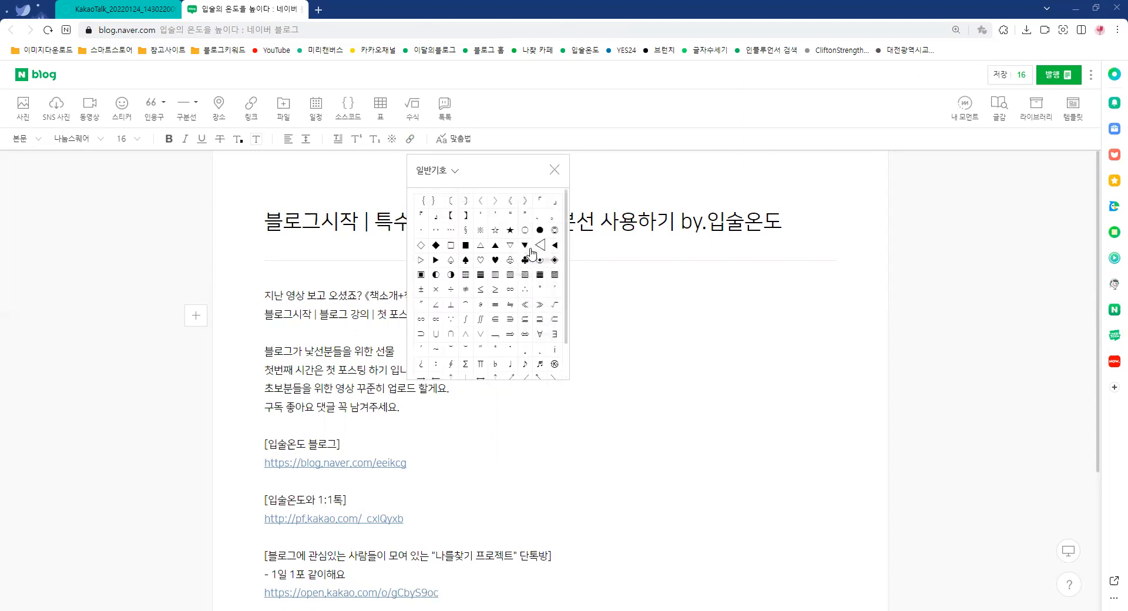
{"action": "left_click", "coordinate": [467, 249]}
Move the symbol window clear of the body text and insert ★ on the blank line below the ■ line
{"action": "left_click_drag", "start_coordinate": [529, 167], "coordinate": [373, 182]}
{"action": "left_click_drag", "start_coordinate": [680, 184], "coordinate": [767, 185]}
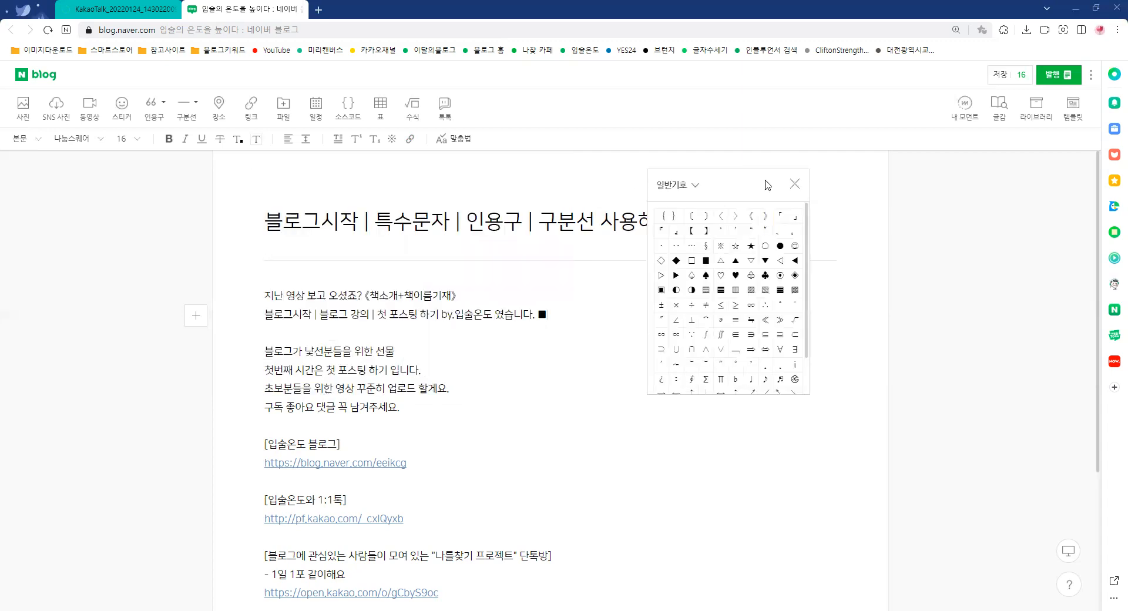
{"action": "left_click_drag", "start_coordinate": [687, 202], "coordinate": [495, 176]}
{"action": "left_click_drag", "start_coordinate": [626, 160], "coordinate": [778, 291]}
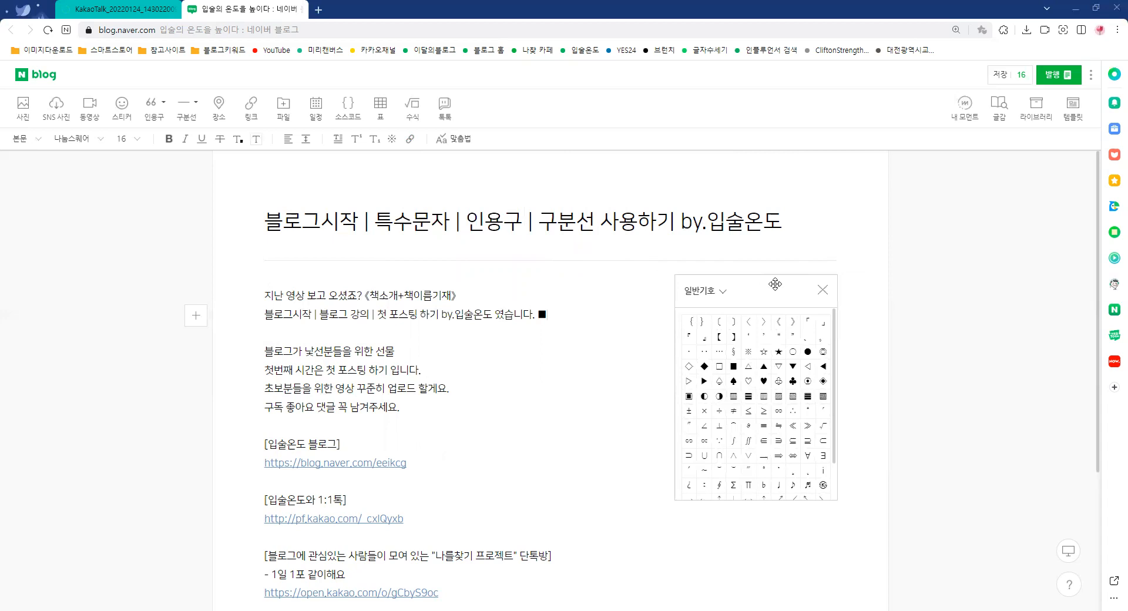
{"action": "double_click", "coordinate": [542, 314]}
{"action": "left_click", "coordinate": [555, 312]}
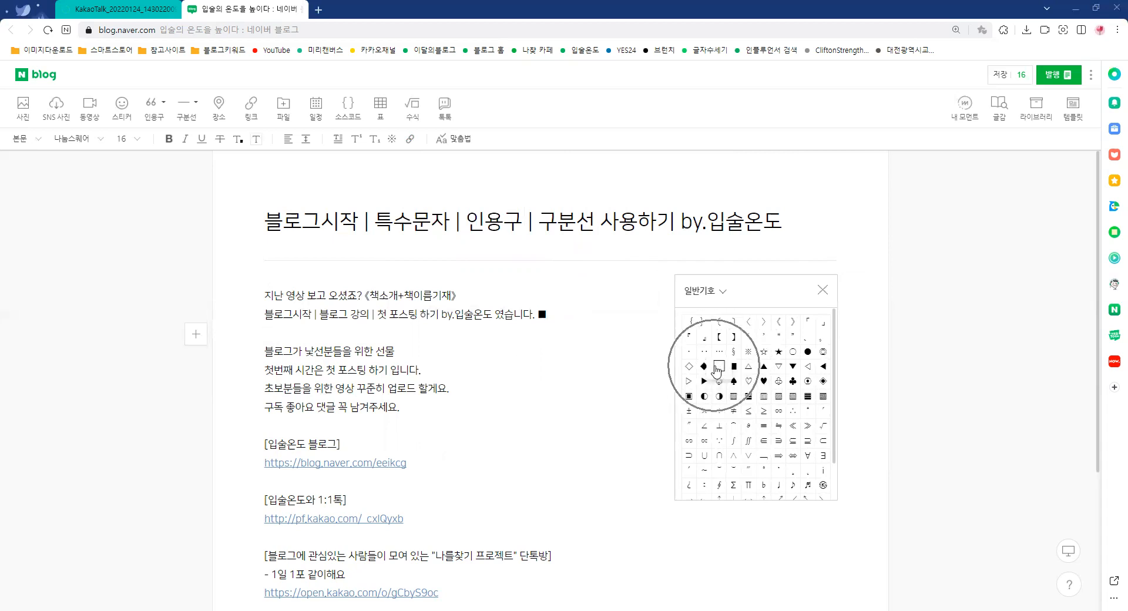
{"action": "left_click", "coordinate": [778, 351]}
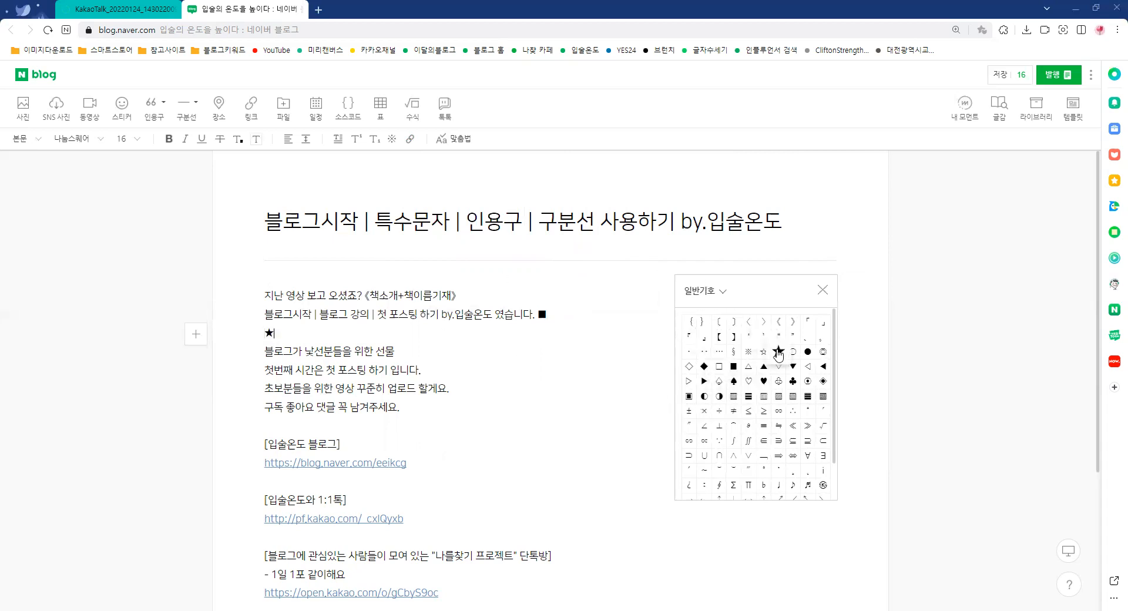
Insert ▶ after 첫번째 시간은 첫 포스팅 하기 입니다., ◆ after 블로그가 낯선분들을 위한 선물, and ▼ after 구독 좋아요 댓글 꼭 남겨주세요
{"action": "left_click", "coordinate": [446, 370]}
{"action": "left_click", "coordinate": [704, 381]}
{"action": "left_click", "coordinate": [452, 349]}
{"action": "left_click", "coordinate": [704, 366]}
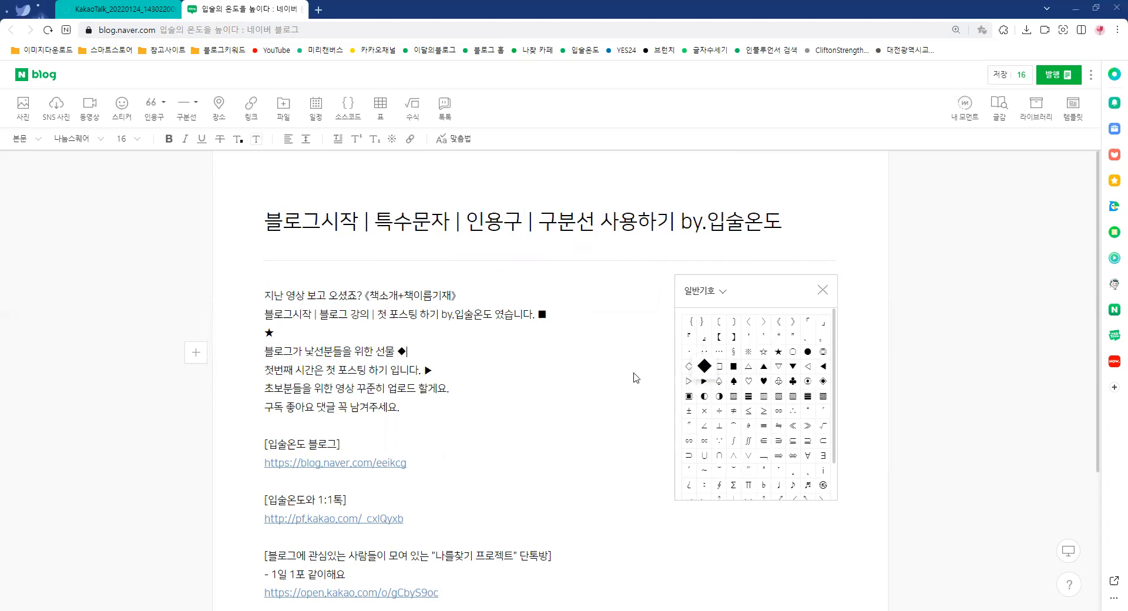
{"action": "left_click", "coordinate": [427, 409]}
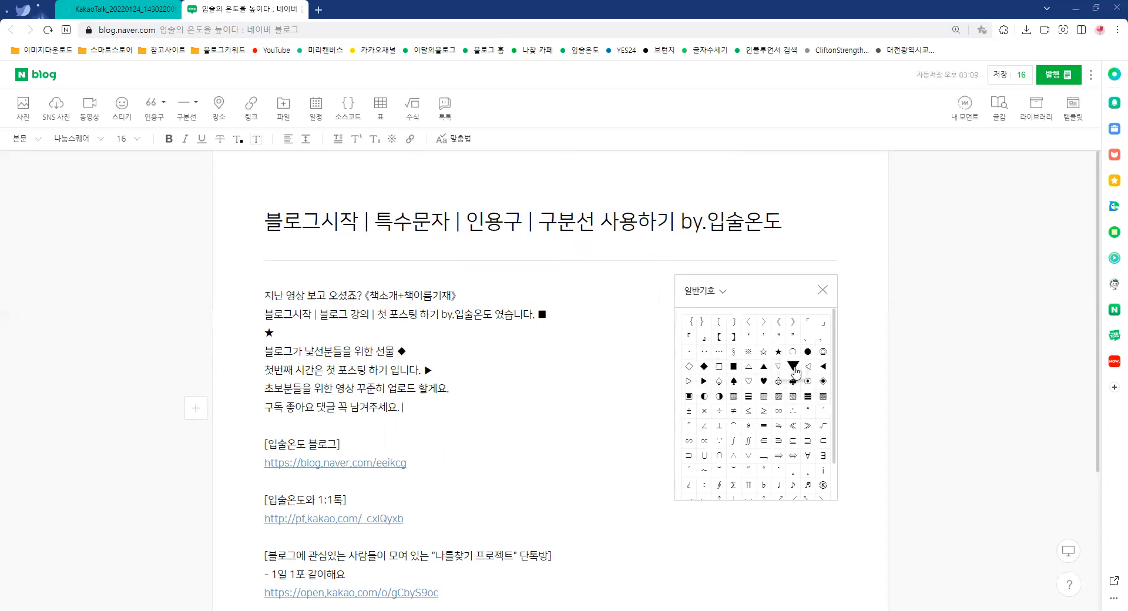
{"action": "left_click", "coordinate": [793, 367]}
{"action": "left_click", "coordinate": [822, 290]}
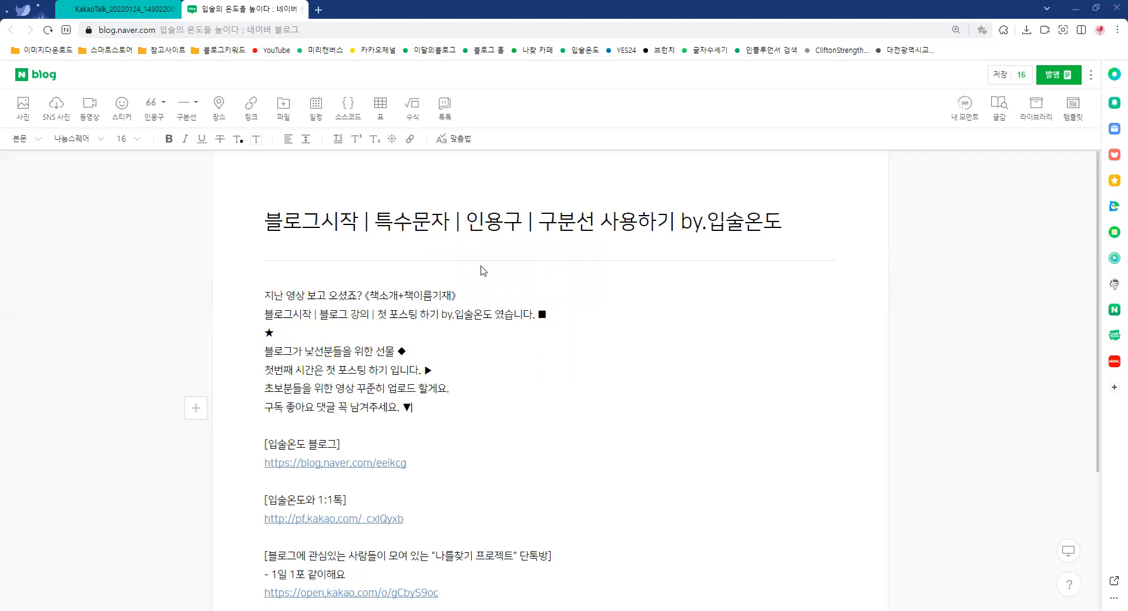
Delete the ◆, ▶ and ▼ symbols from the ends of their body lines
{"action": "double_click", "coordinate": [470, 229]}
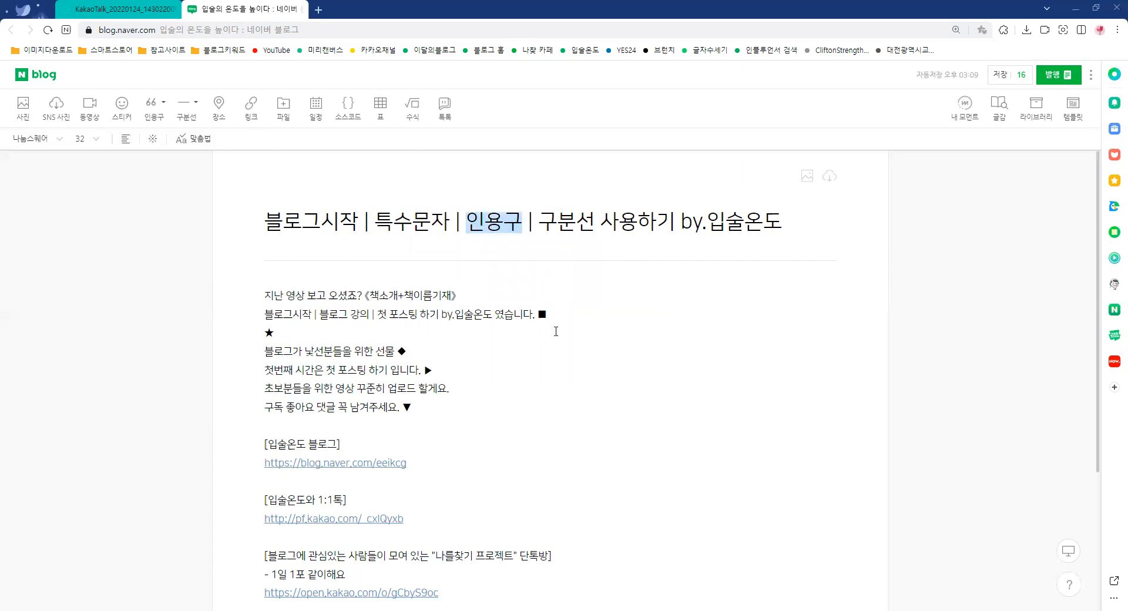
{"action": "left_click", "coordinate": [419, 351]}
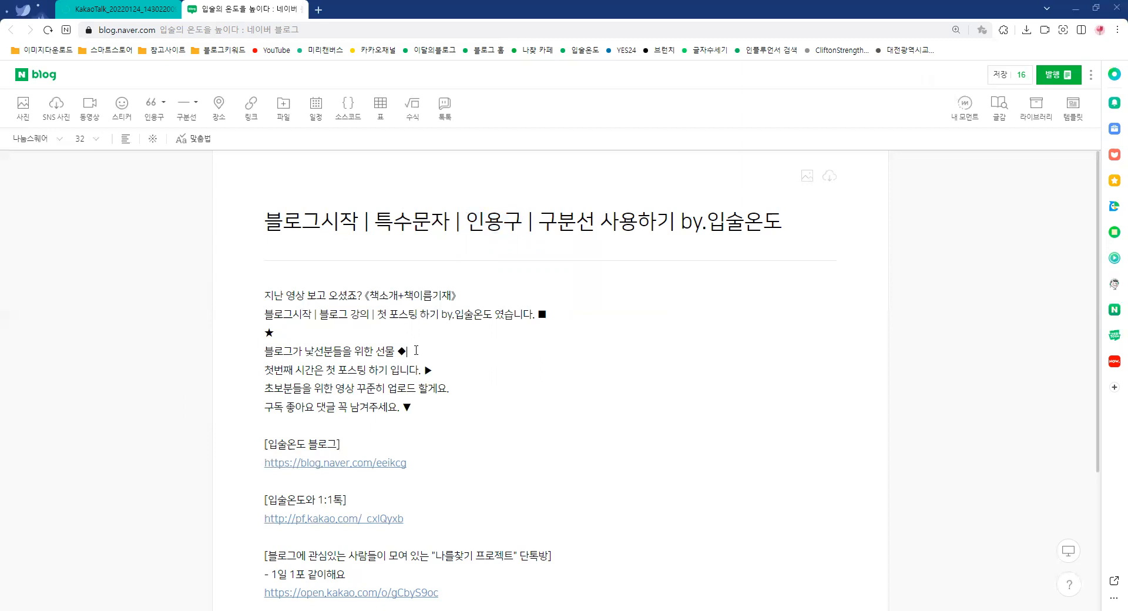
{"action": "key", "text": "BackSpace"}
{"action": "left_click", "coordinate": [439, 363]}
{"action": "key", "text": "BackSpace"}
{"action": "key", "text": "Down"}
{"action": "key", "text": "Down"}
{"action": "key", "text": "BackSpace"}
Add three blank lines below the ★ line
{"action": "left_click", "coordinate": [406, 337]}
{"action": "key", "text": "Return"}
{"action": "key", "text": "Return"}
{"action": "key", "text": "Return"}
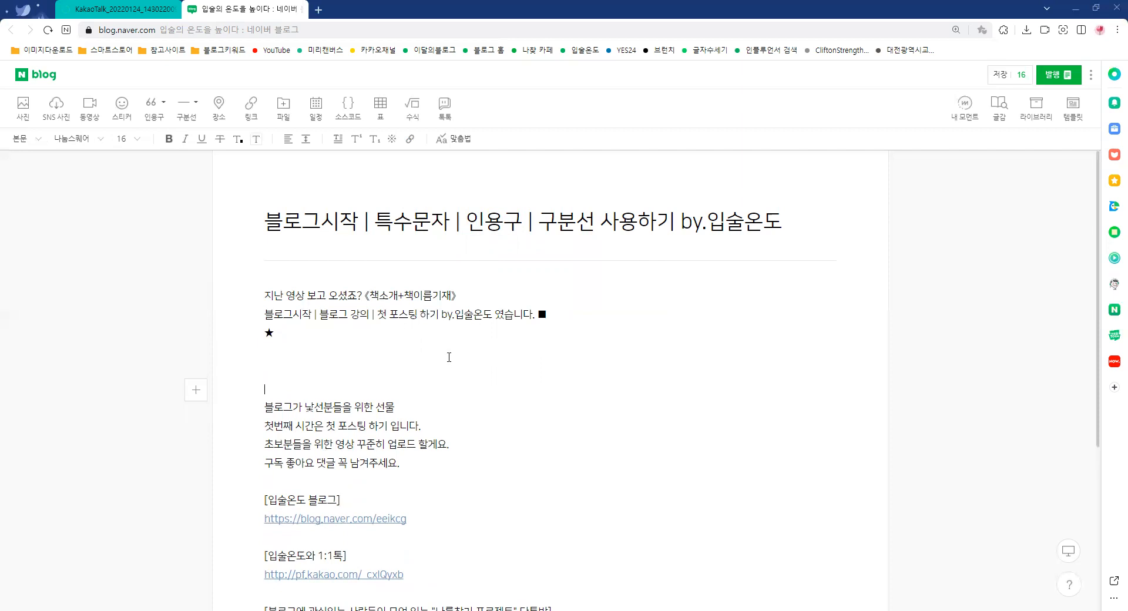
{"action": "scroll", "coordinate": [449, 357], "scroll_direction": "down", "scroll_amount": 1}
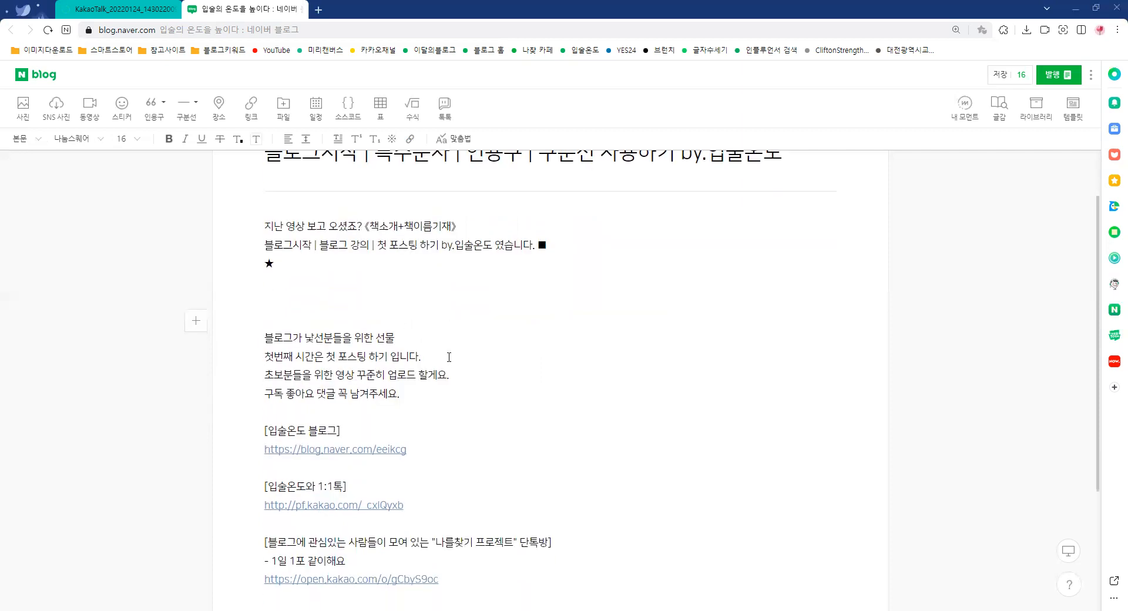
{"action": "scroll", "coordinate": [443, 329], "scroll_direction": "up", "scroll_amount": 1}
{"action": "scroll", "coordinate": [443, 329], "scroll_direction": "down", "scroll_amount": 1}
{"action": "left_click_drag", "start_coordinate": [374, 245], "coordinate": [442, 246]}
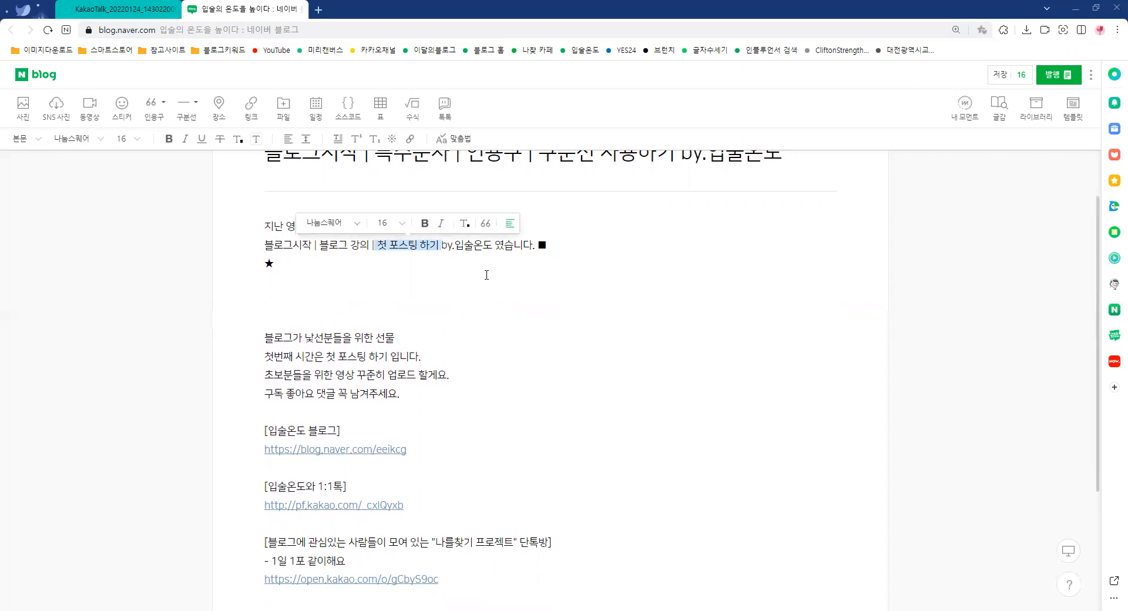
{"action": "left_click", "coordinate": [370, 303]}
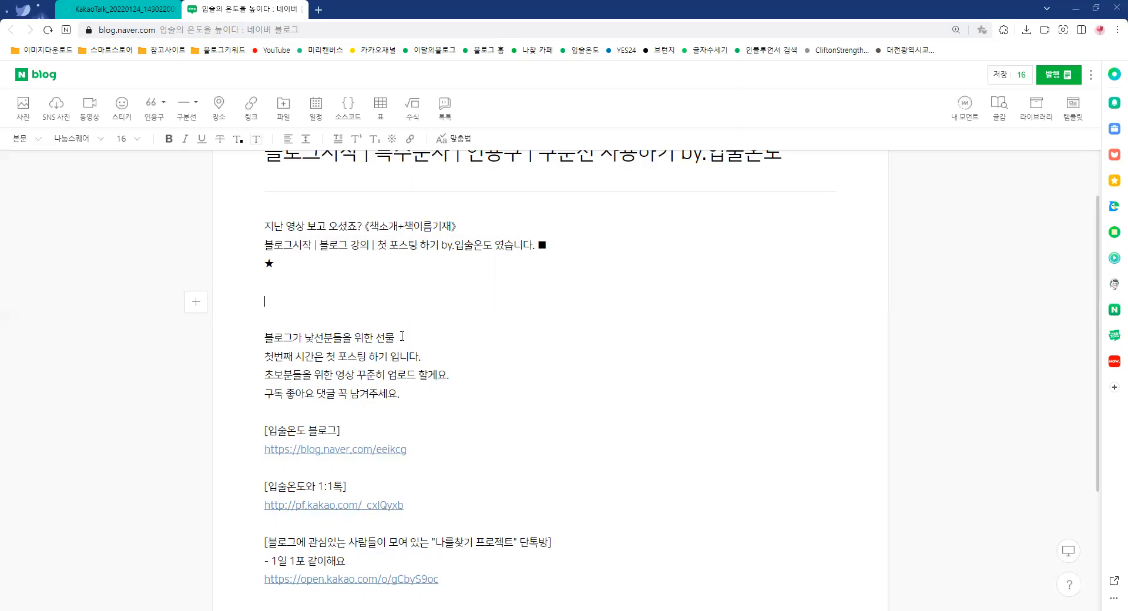
{"action": "left_click_drag", "start_coordinate": [391, 336], "coordinate": [266, 337]}
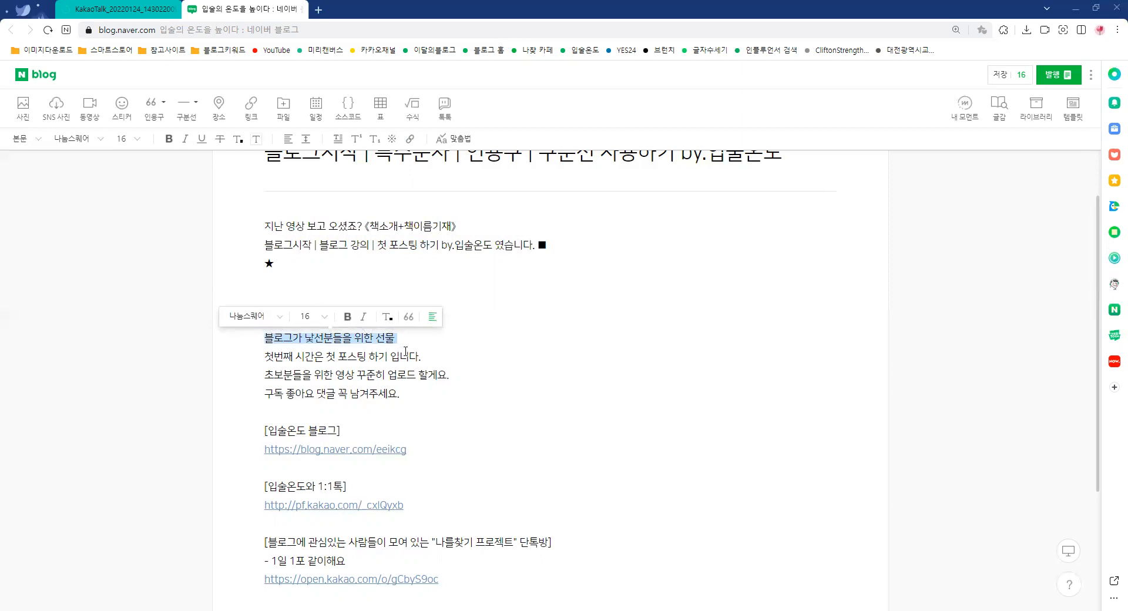
{"action": "left_click", "coordinate": [305, 309]}
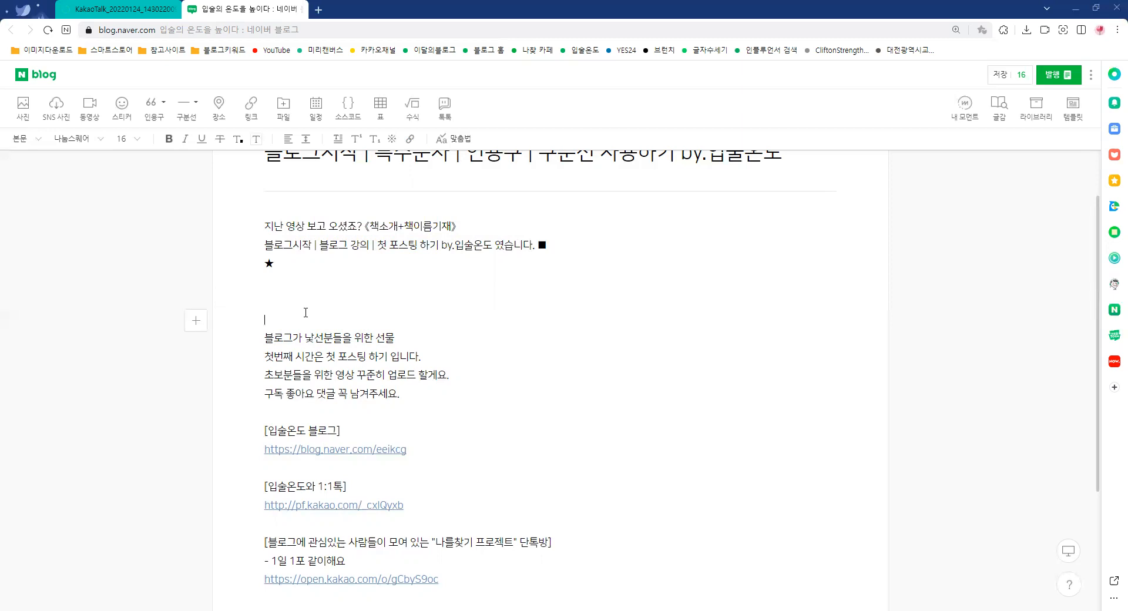
Write the line "1. 인용구를 먼저 넣는법" in the blank space below the ★ line
{"action": "left_click", "coordinate": [286, 303]}
{"action": "type", "text": "1. 인이용구를 먼저 넣는법"}
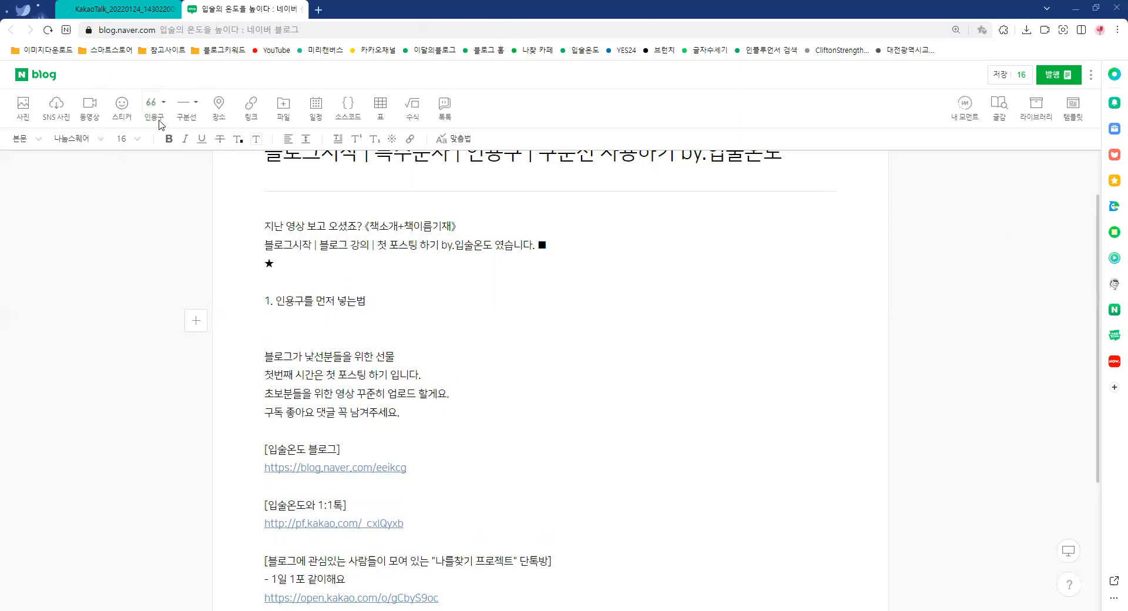
{"action": "key", "text": "ctrl"}
{"action": "key", "text": "ctrl"}
Insert an empty default quotation-mark quote (따옴표) and a vertical-line quote (버티컬 라인) below the numbered line
{"action": "left_click", "coordinate": [153, 104]}
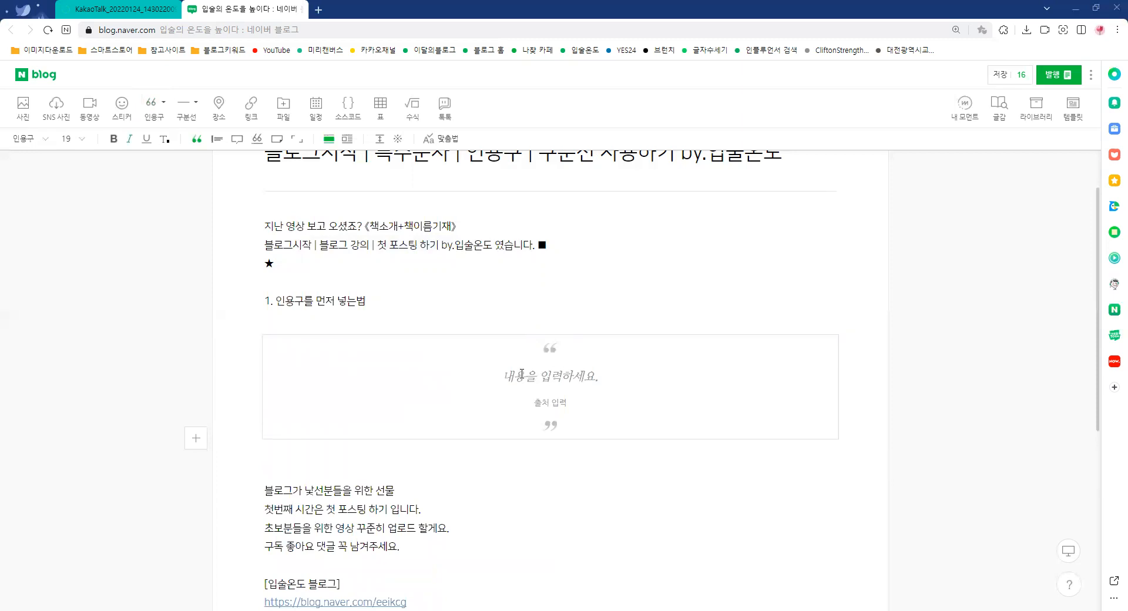
{"action": "left_click", "coordinate": [164, 104]}
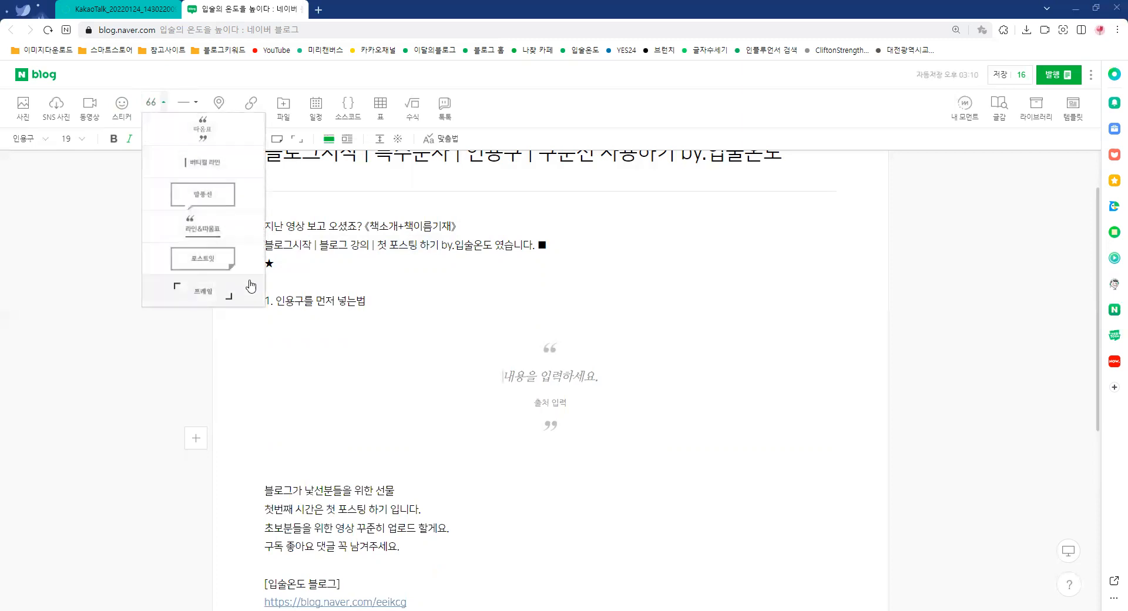
{"action": "left_click", "coordinate": [215, 168]}
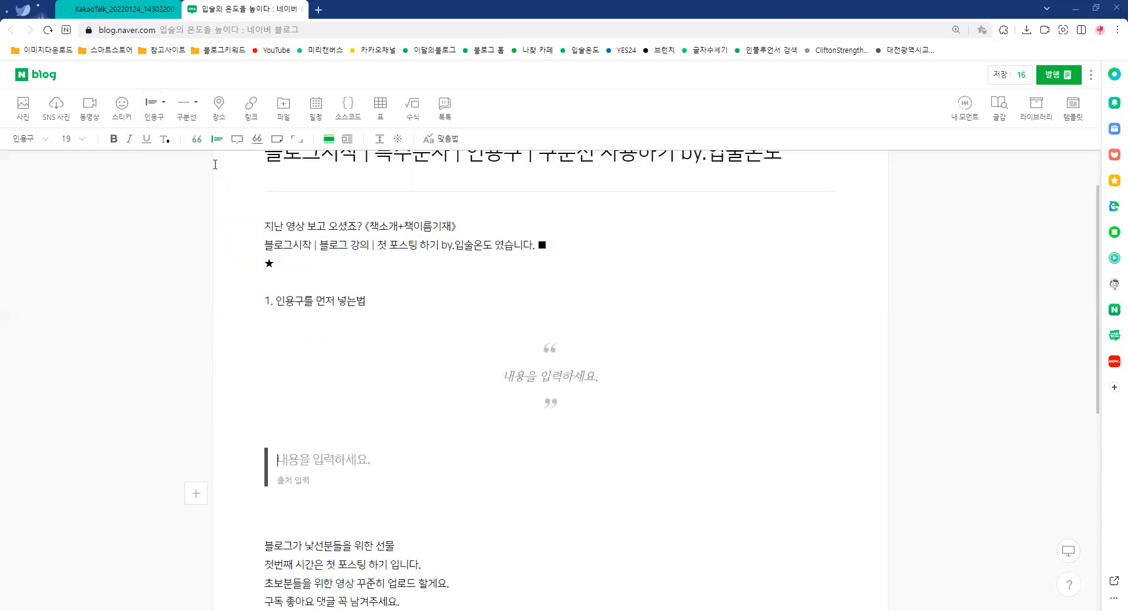
Add an empty speech-bubble quote (말풍선) and a line-and-quotation-mark quote (라인&따옴표) below the vertical-line quote
{"action": "left_click", "coordinate": [165, 110]}
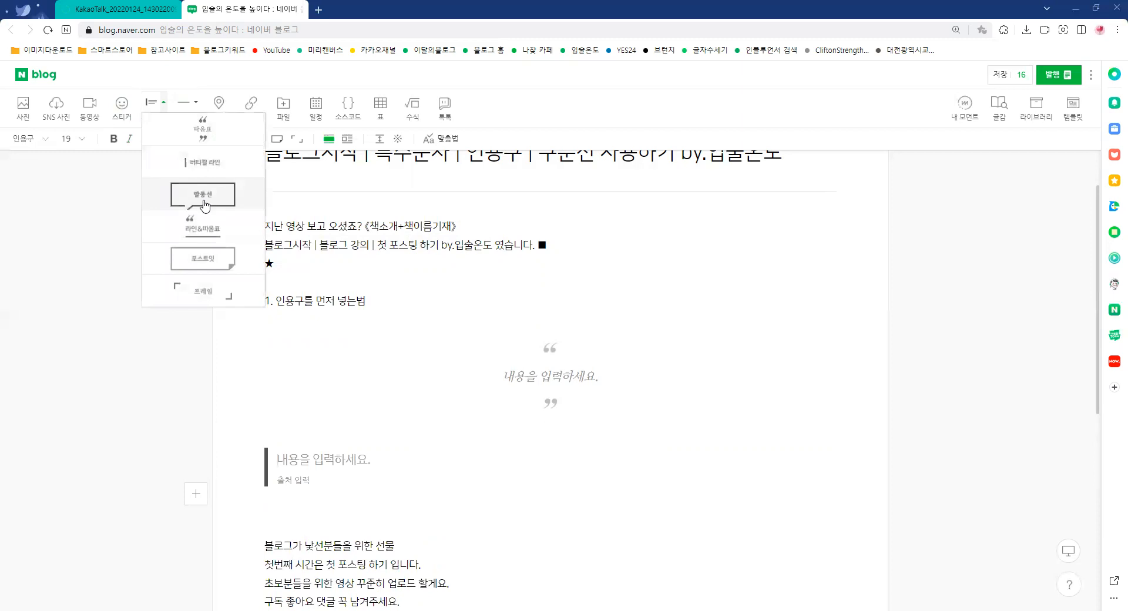
{"action": "left_click", "coordinate": [204, 204]}
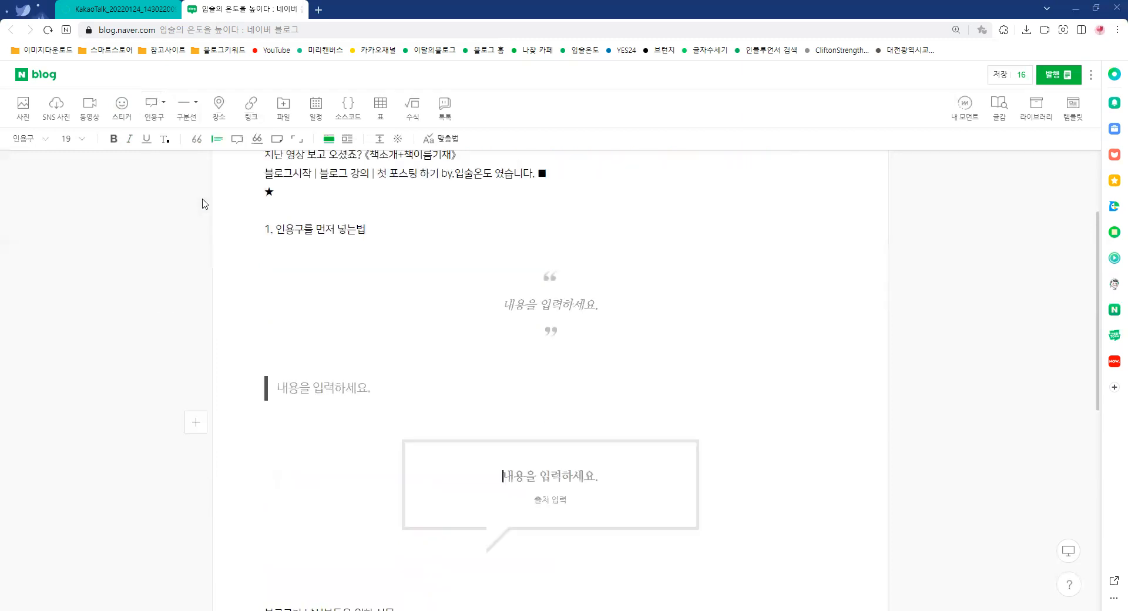
{"action": "left_click", "coordinate": [164, 104]}
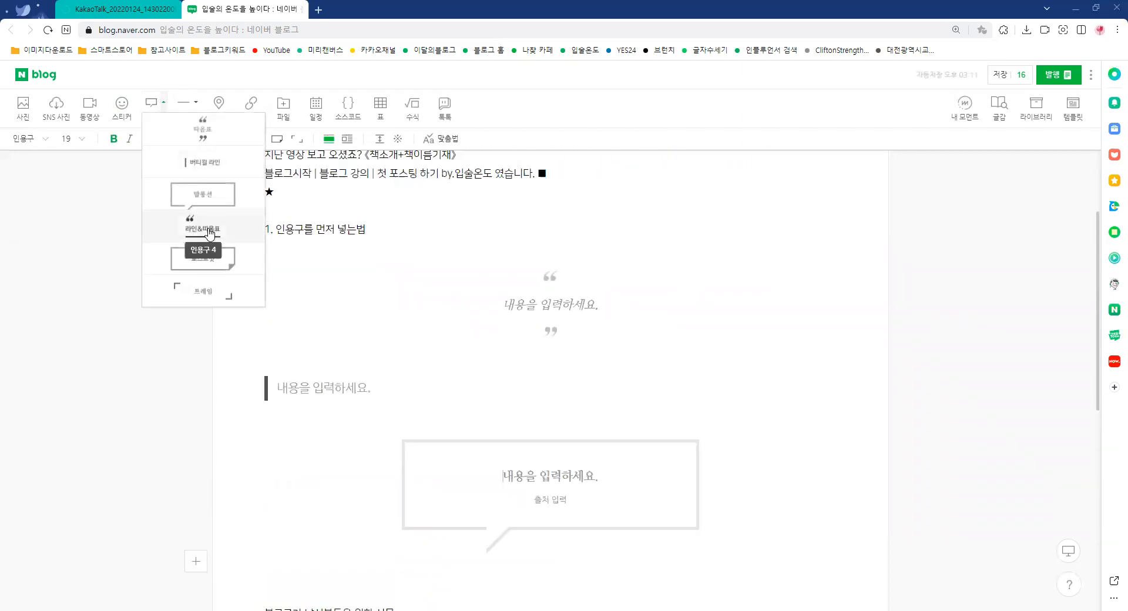
{"action": "left_click", "coordinate": [194, 234]}
Add an empty post-it quote (포스트잇) and a frame quote (프레임) below the existing quote blocks
{"action": "left_click", "coordinate": [164, 103]}
{"action": "left_click", "coordinate": [214, 266]}
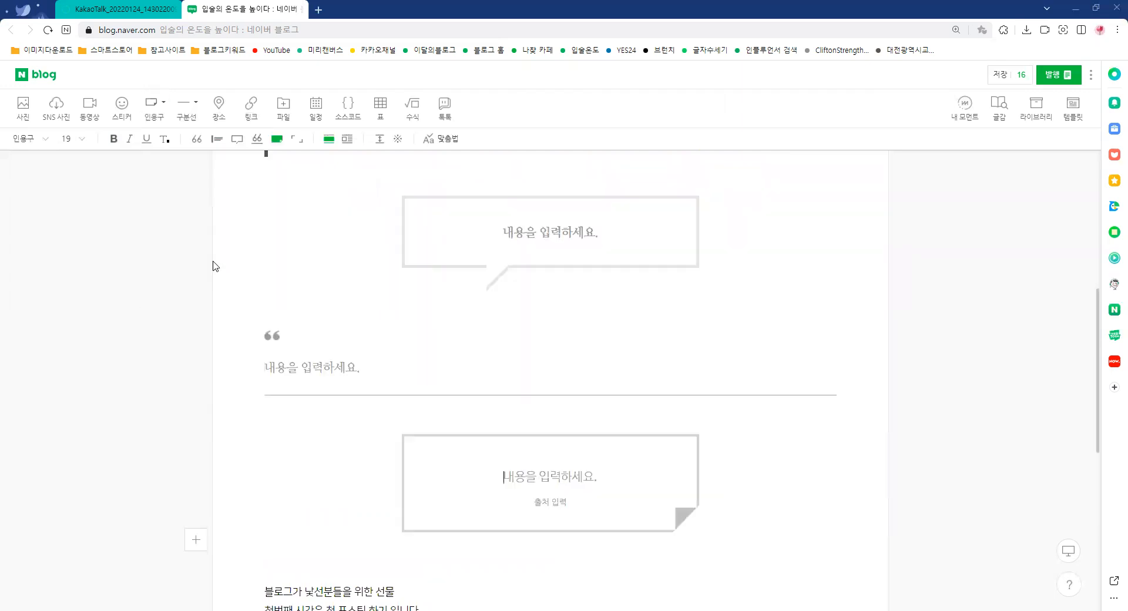
{"action": "left_click", "coordinate": [162, 104]}
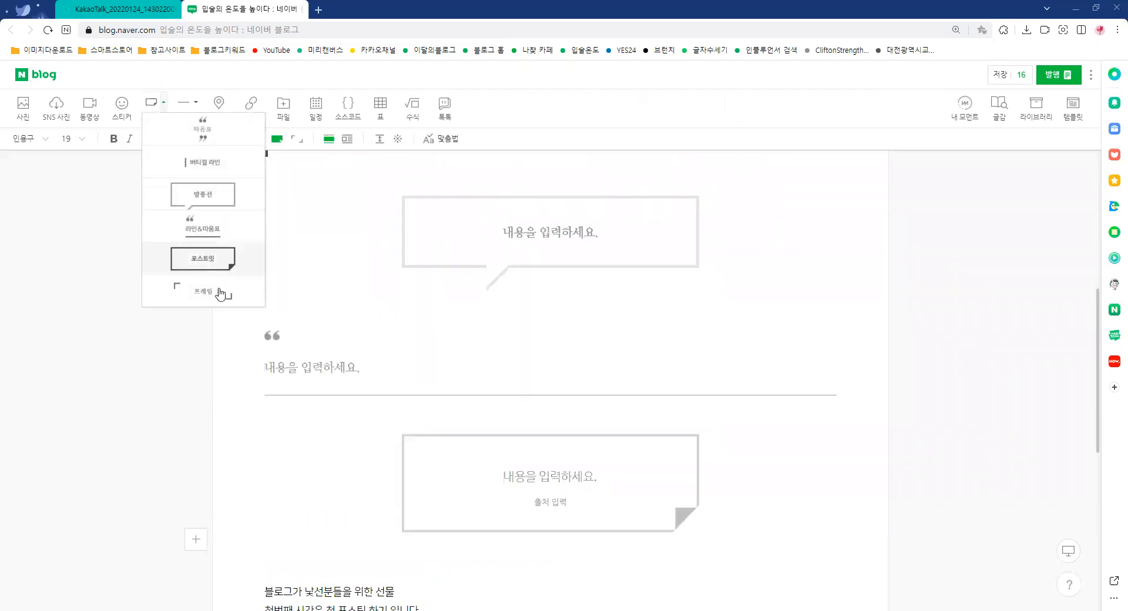
{"action": "left_click", "coordinate": [222, 299]}
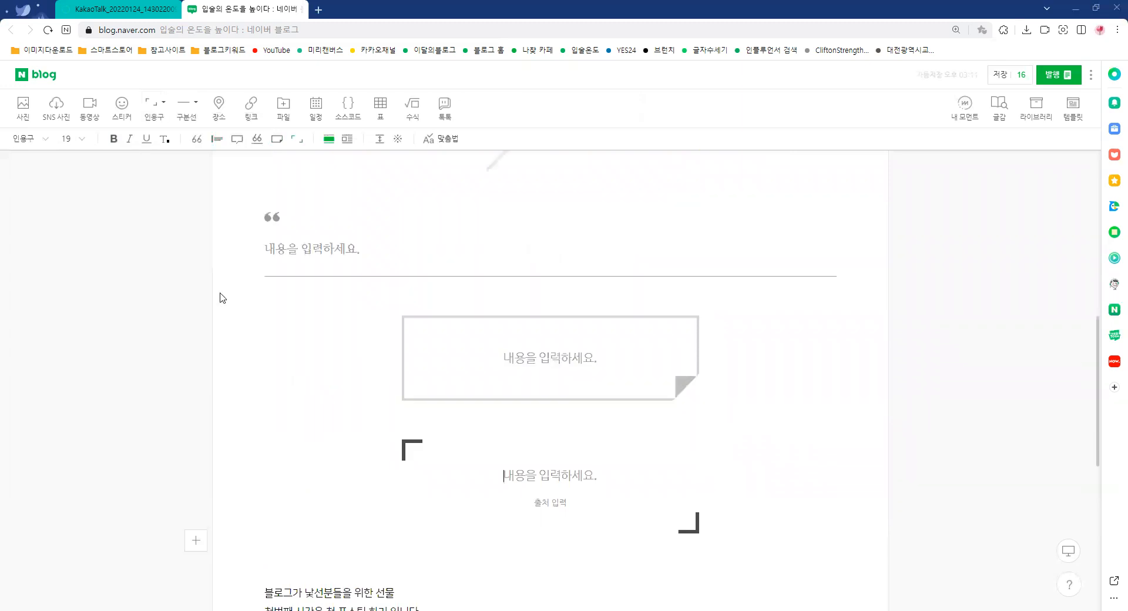
{"action": "scroll", "coordinate": [743, 368], "scroll_direction": "up", "scroll_amount": 8}
{"action": "scroll", "coordinate": [724, 356], "scroll_direction": "down", "scroll_amount": 3}
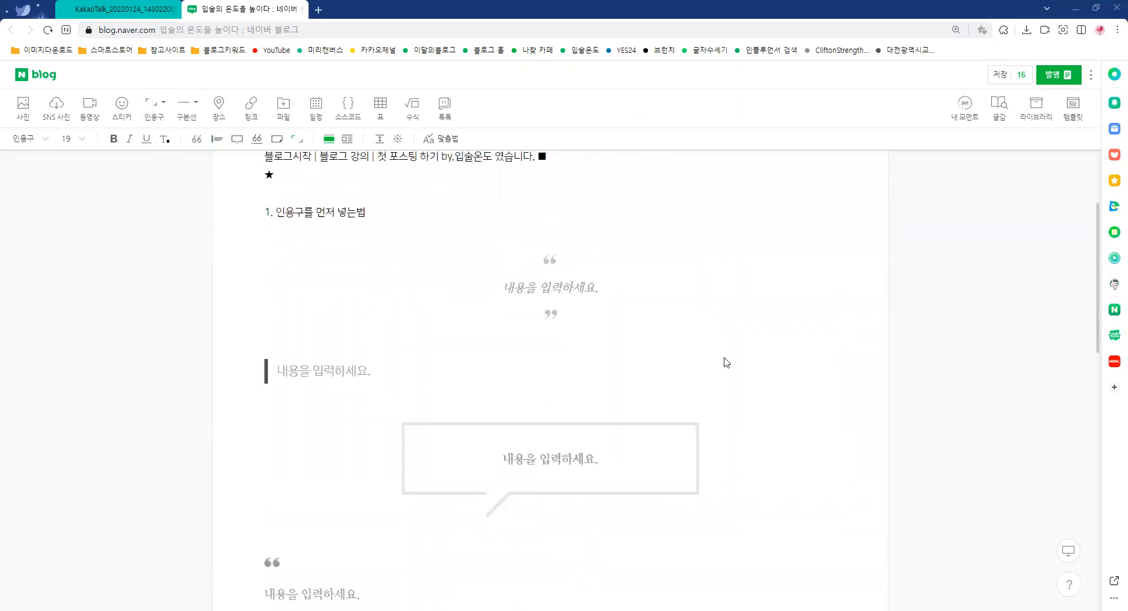
Copy the body line "블로그가 낯선분들을 위한 선물" into the default quotation-mark, vertical-line and speech-bubble quotes
{"action": "scroll", "coordinate": [724, 354], "scroll_direction": "up", "scroll_amount": 3}
{"action": "scroll", "coordinate": [717, 351], "scroll_direction": "down", "scroll_amount": 8}
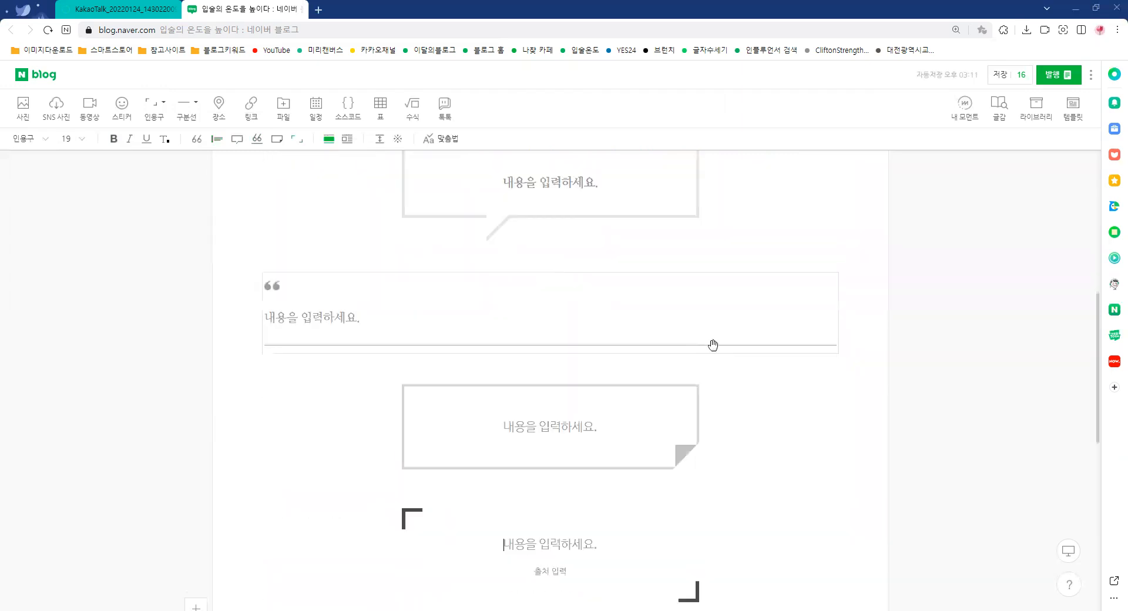
{"action": "scroll", "coordinate": [713, 348], "scroll_direction": "down", "scroll_amount": 2}
{"action": "left_click_drag", "start_coordinate": [399, 385], "coordinate": [262, 363]}
{"action": "key", "text": "ctrl+c"}
{"action": "scroll", "coordinate": [588, 340], "scroll_direction": "up", "scroll_amount": 10}
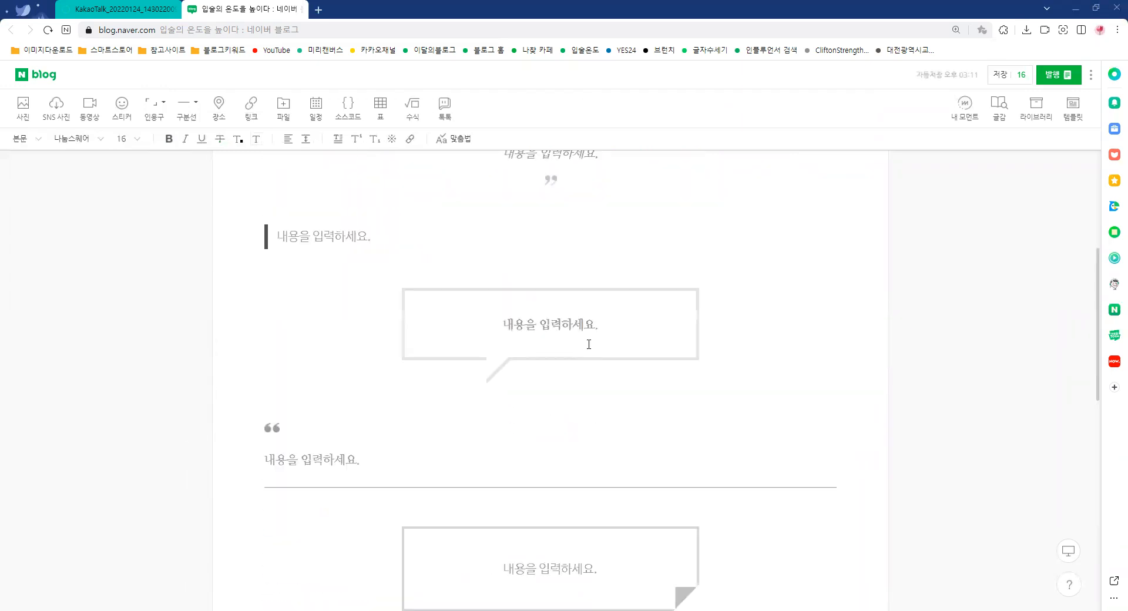
{"action": "left_click", "coordinate": [567, 425]}
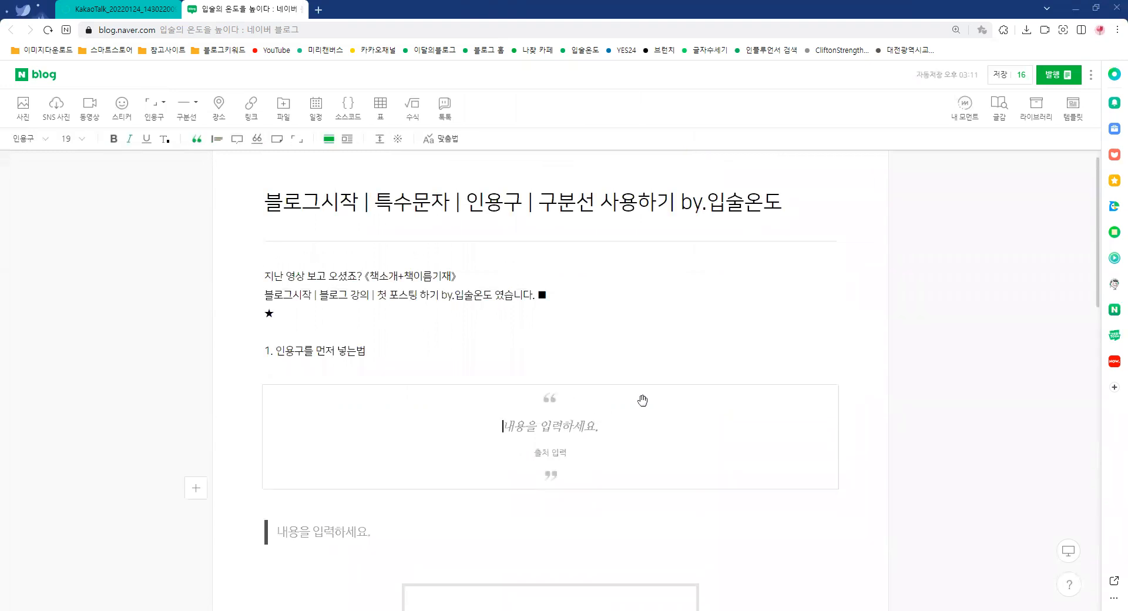
{"action": "key", "text": "ctrl+v"}
{"action": "scroll", "coordinate": [654, 382], "scroll_direction": "down", "scroll_amount": 3}
{"action": "left_click", "coordinate": [567, 405]}
{"action": "key", "text": "ctrl+v"}
{"action": "left_click", "coordinate": [329, 299]}
{"action": "key", "text": "ctrl+v"}
Fill the line-and-quotation-mark, post-it and frame quotes with the same copied line "블로그가 낯선분들을 위한 선물"
{"action": "scroll", "coordinate": [353, 293], "scroll_direction": "down", "scroll_amount": 5}
{"action": "left_click", "coordinate": [334, 258]}
{"action": "key", "text": "ctrl+v"}
{"action": "left_click", "coordinate": [529, 360]}
{"action": "key", "text": "ctrl+v"}
{"action": "left_click", "coordinate": [541, 469]}
{"action": "key", "text": "ctrl+v"}
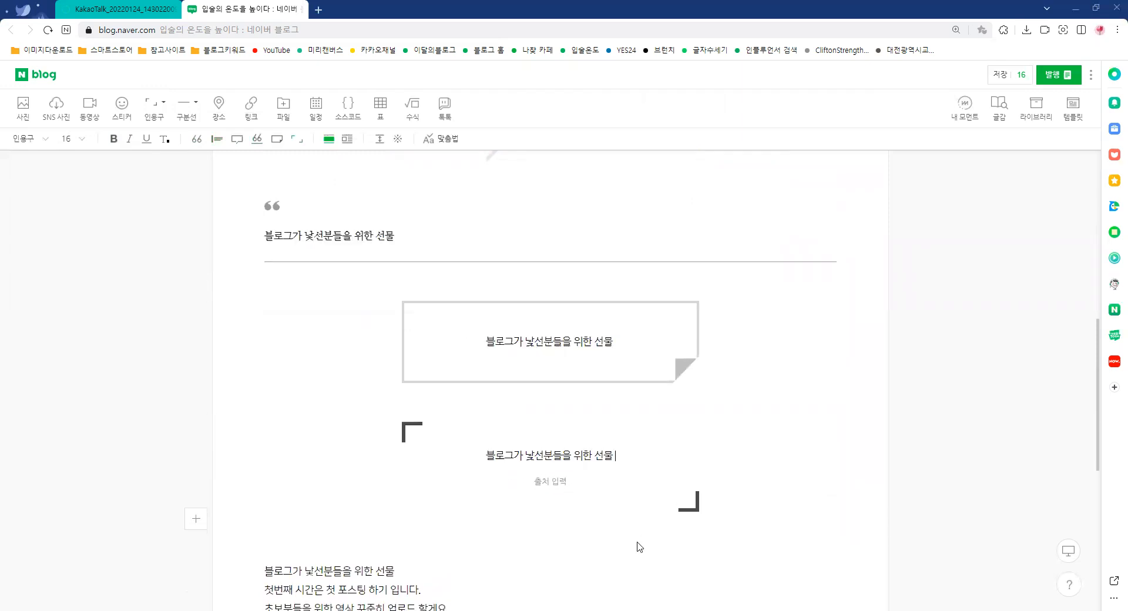
{"action": "left_click", "coordinate": [638, 542]}
{"action": "scroll", "coordinate": [677, 500], "scroll_direction": "up", "scroll_amount": 7}
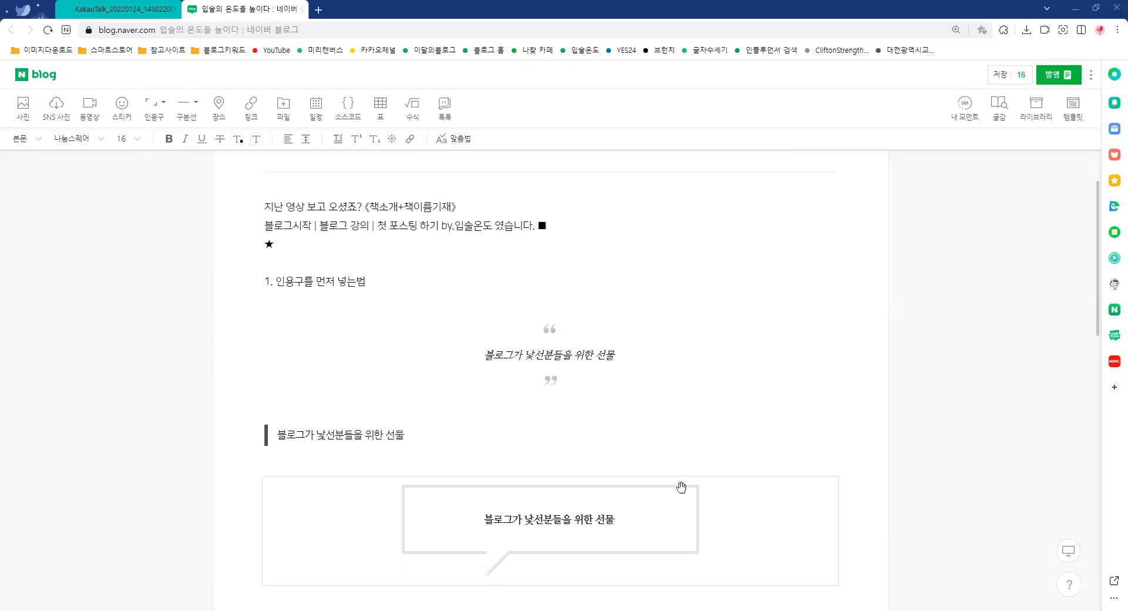
{"action": "scroll", "coordinate": [681, 482], "scroll_direction": "down", "scroll_amount": 1}
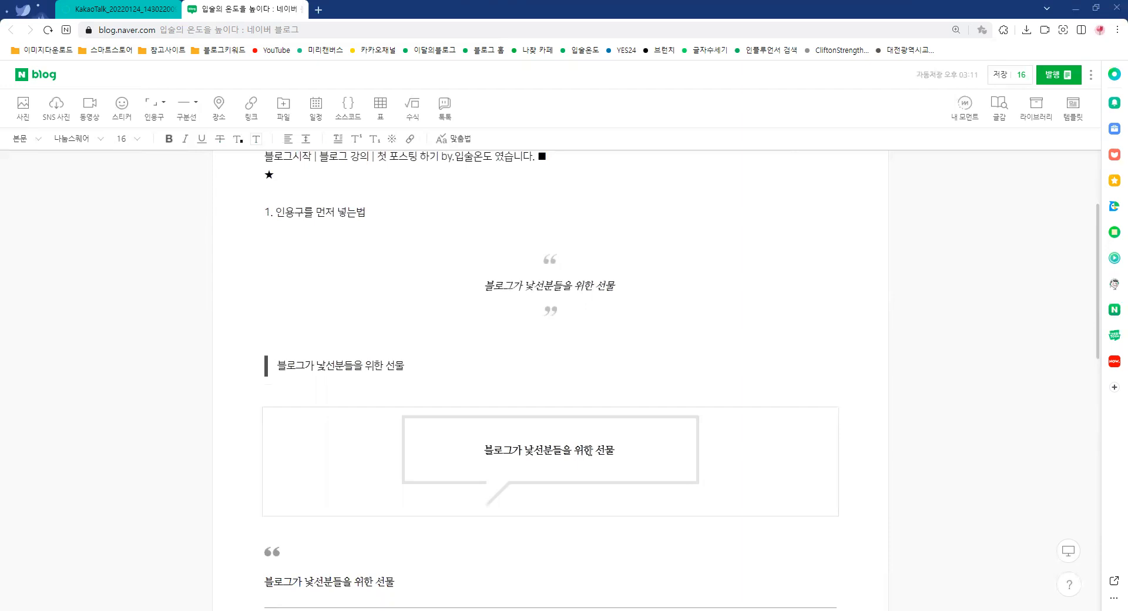
Delete the default quotation-mark quote and the line-and-quotation-mark quote from the post
{"action": "left_click", "coordinate": [162, 106]}
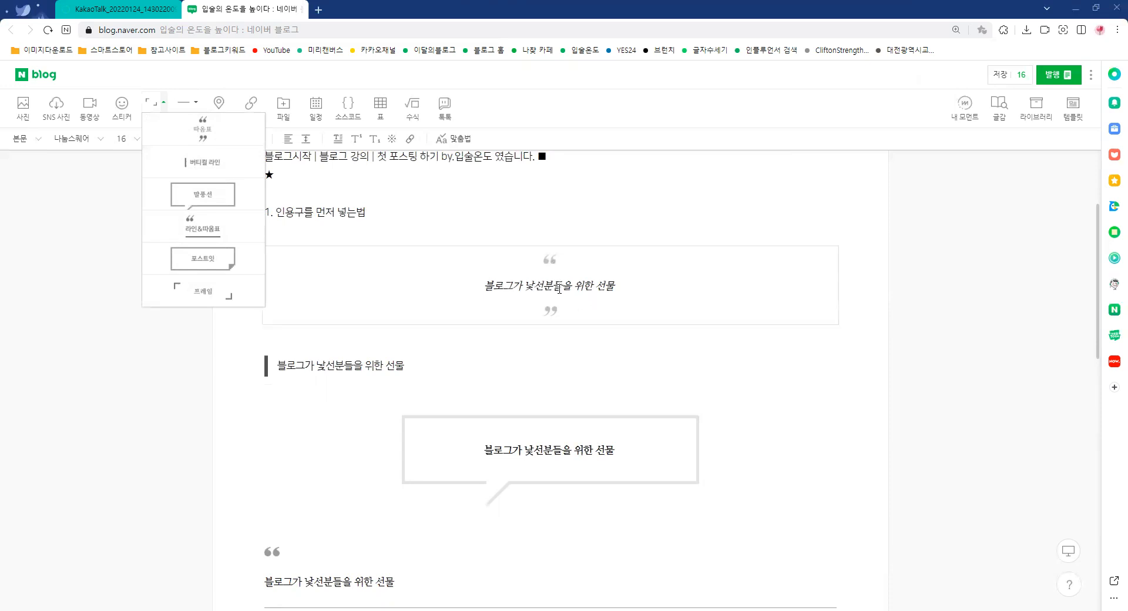
{"action": "left_click", "coordinate": [550, 261]}
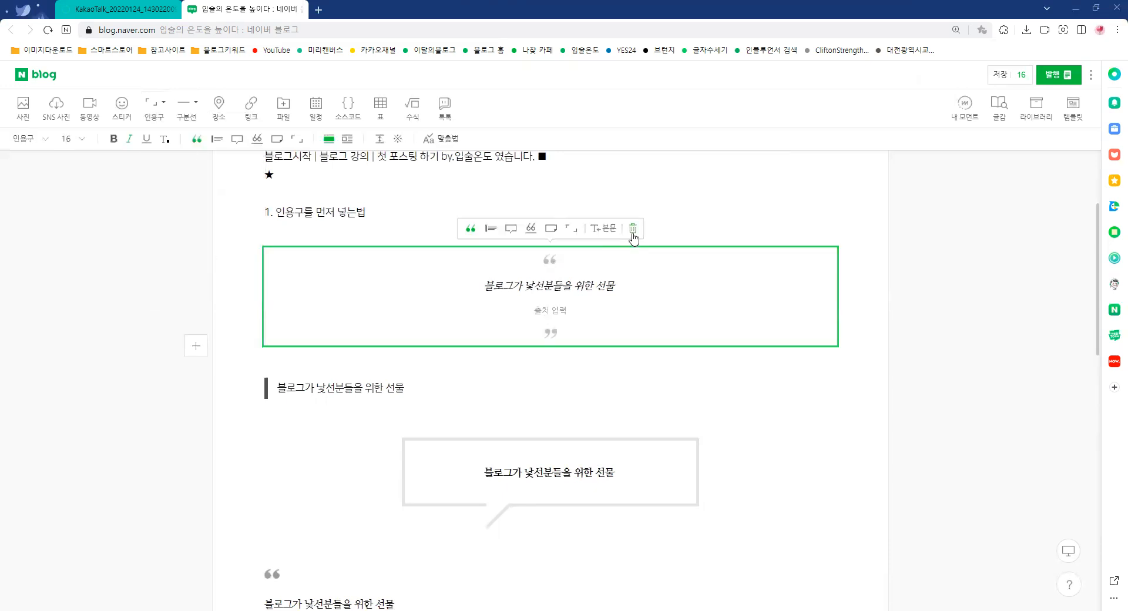
{"action": "left_click", "coordinate": [633, 230]}
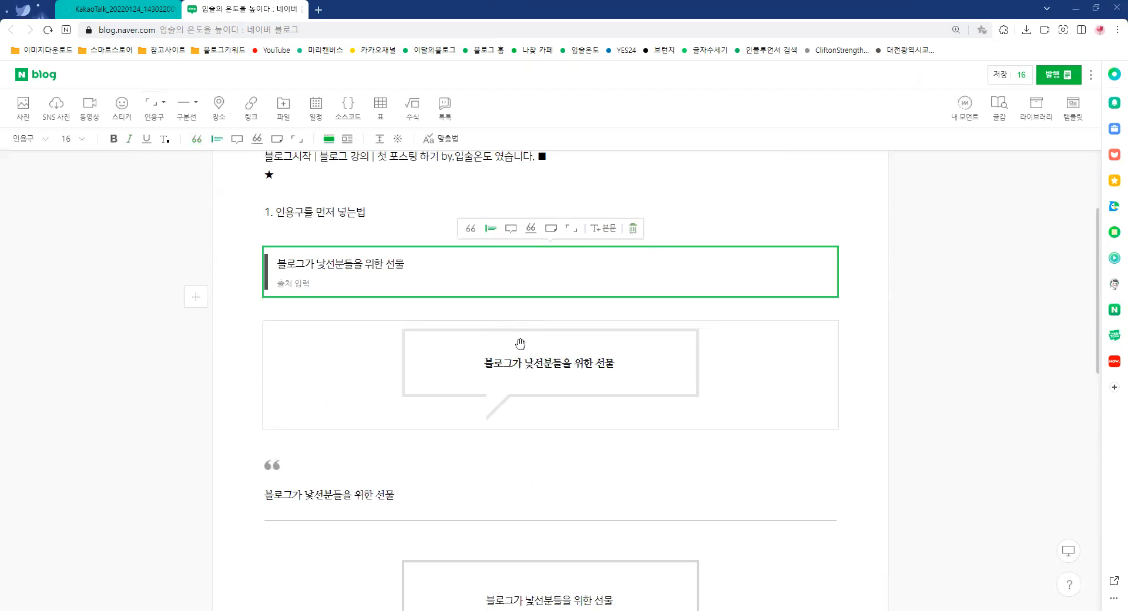
{"action": "left_click", "coordinate": [386, 454]}
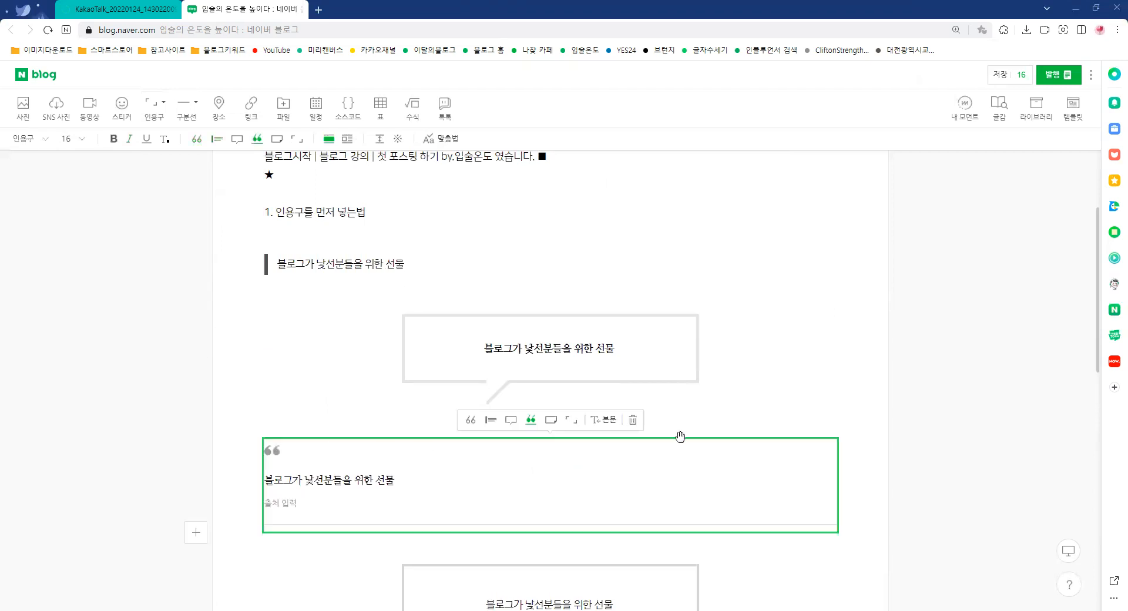
{"action": "left_click", "coordinate": [633, 434]}
Delete the post-it quote and the frame quote below the speech-bubble quote
{"action": "scroll", "coordinate": [695, 352], "scroll_direction": "down", "scroll_amount": 1}
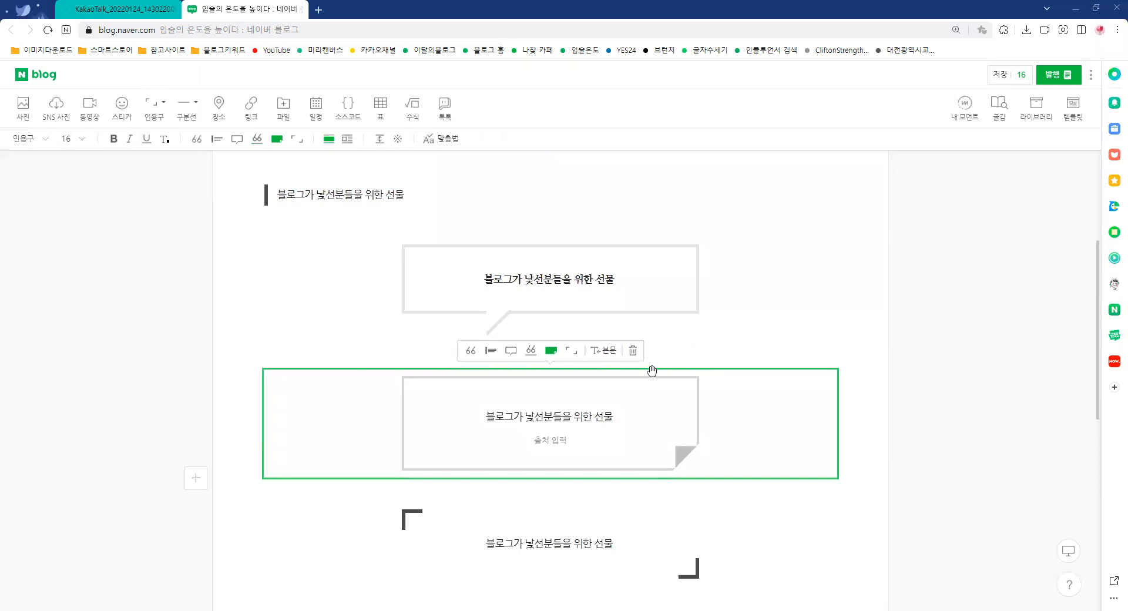
{"action": "left_click", "coordinate": [633, 351]}
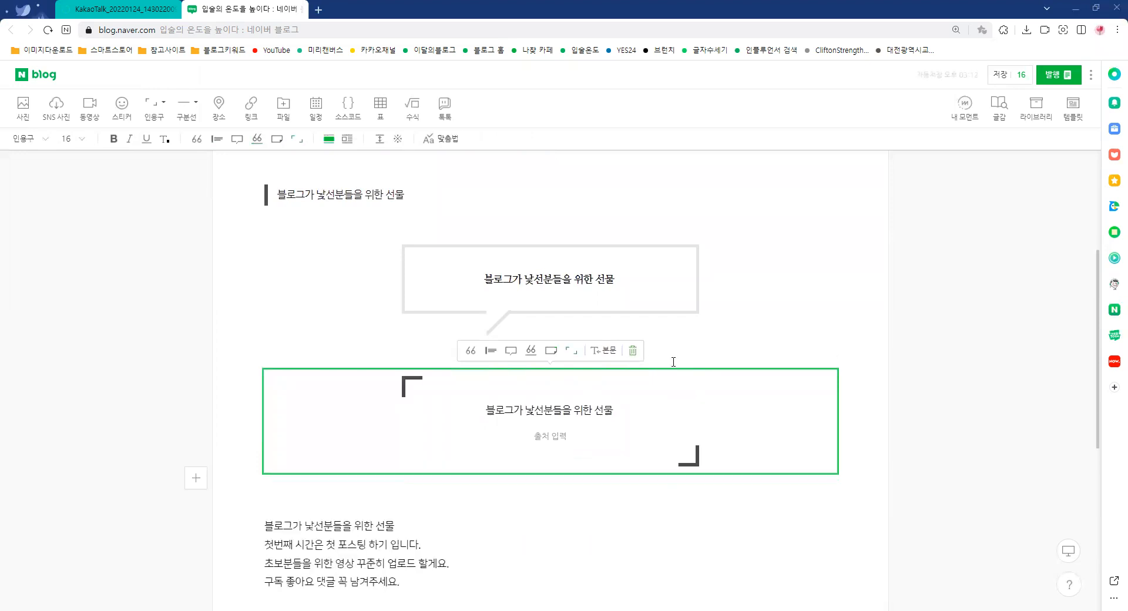
{"action": "left_click", "coordinate": [632, 353]}
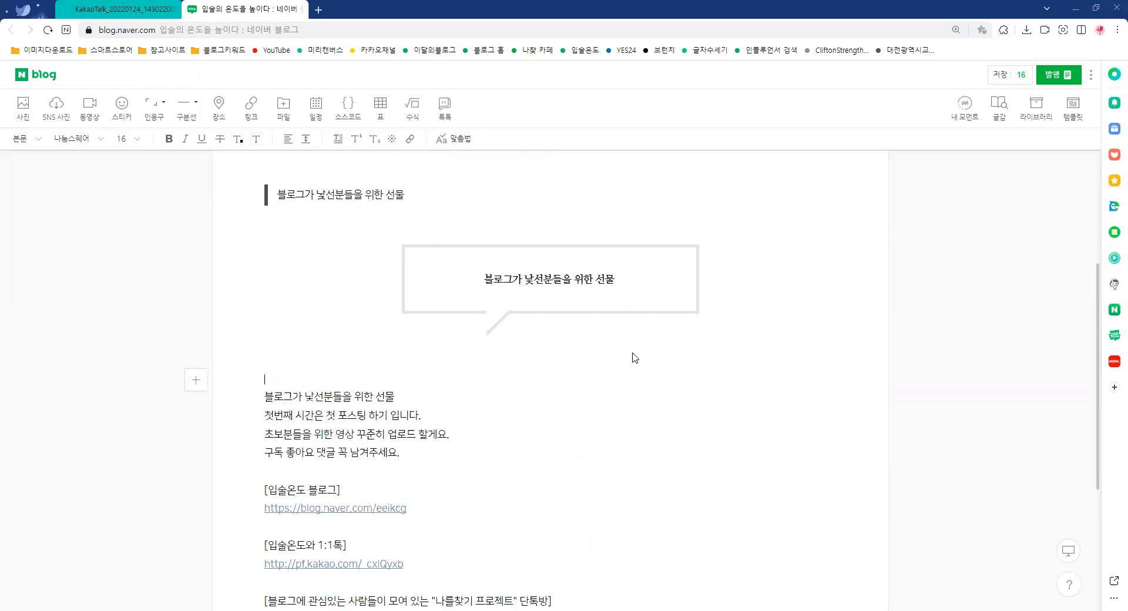
Delete the vertical-line quote above the speech-bubble quote, keeping only the speech bubble
{"action": "left_click", "coordinate": [296, 197]}
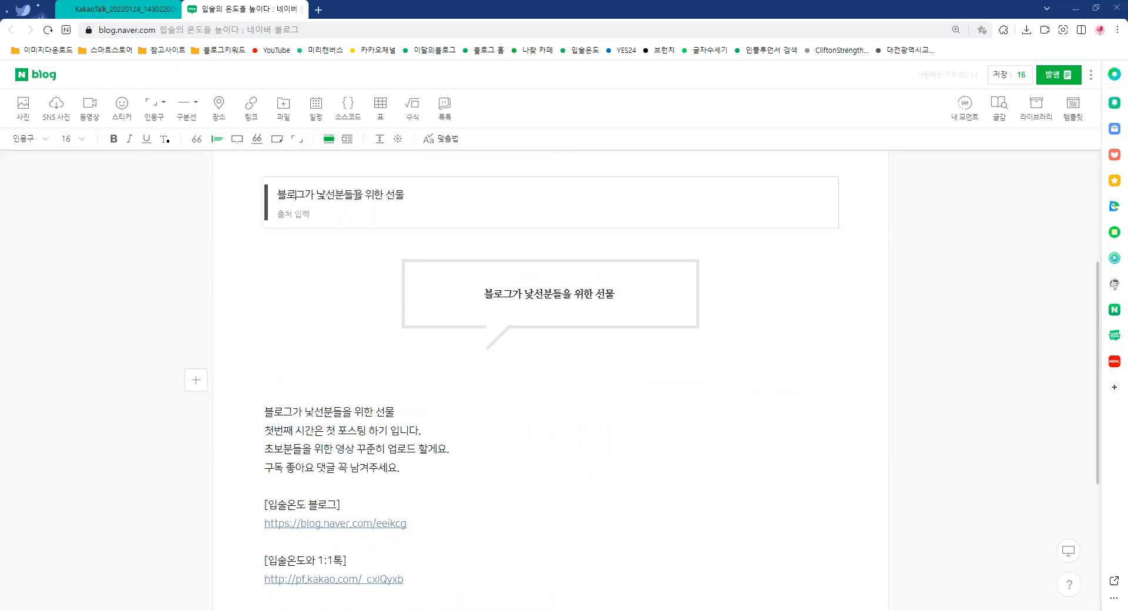
{"action": "left_click", "coordinate": [432, 177]}
{"action": "left_click", "coordinate": [635, 165]}
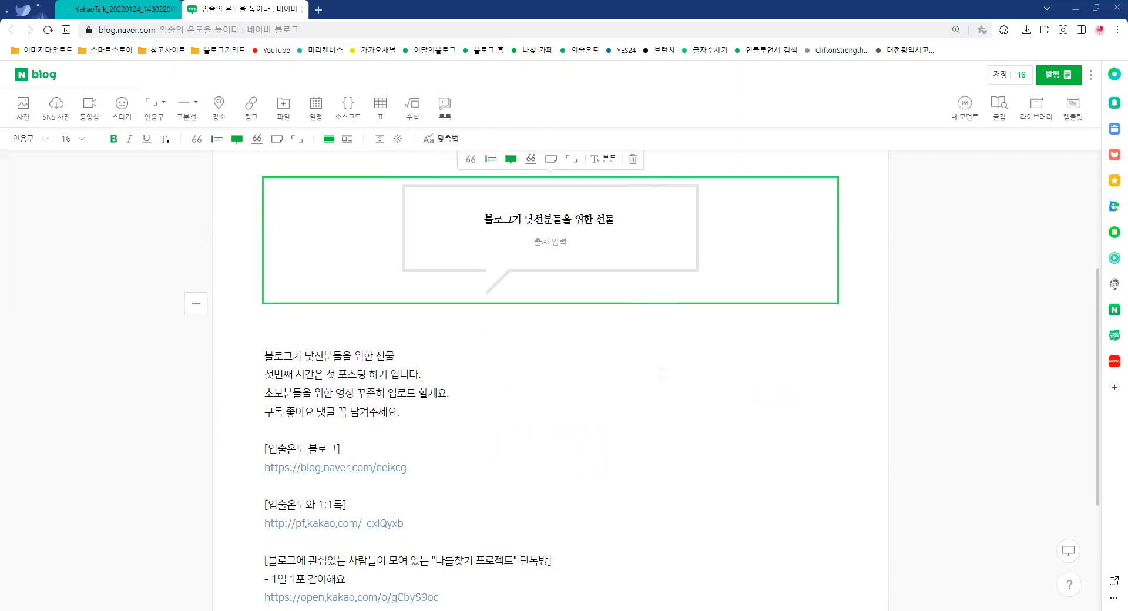
{"action": "left_click", "coordinate": [662, 393]}
{"action": "left_click", "coordinate": [482, 218]}
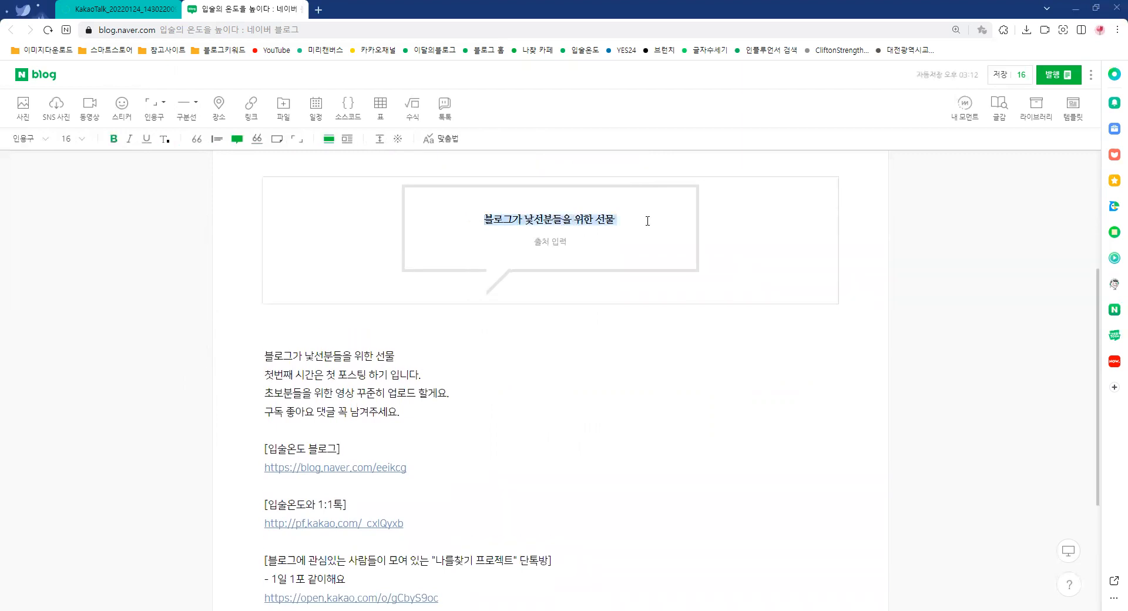
{"action": "left_click", "coordinate": [589, 420]}
{"action": "scroll", "coordinate": [589, 421], "scroll_direction": "up", "scroll_amount": 1}
{"action": "scroll", "coordinate": [590, 421], "scroll_direction": "up", "scroll_amount": 3}
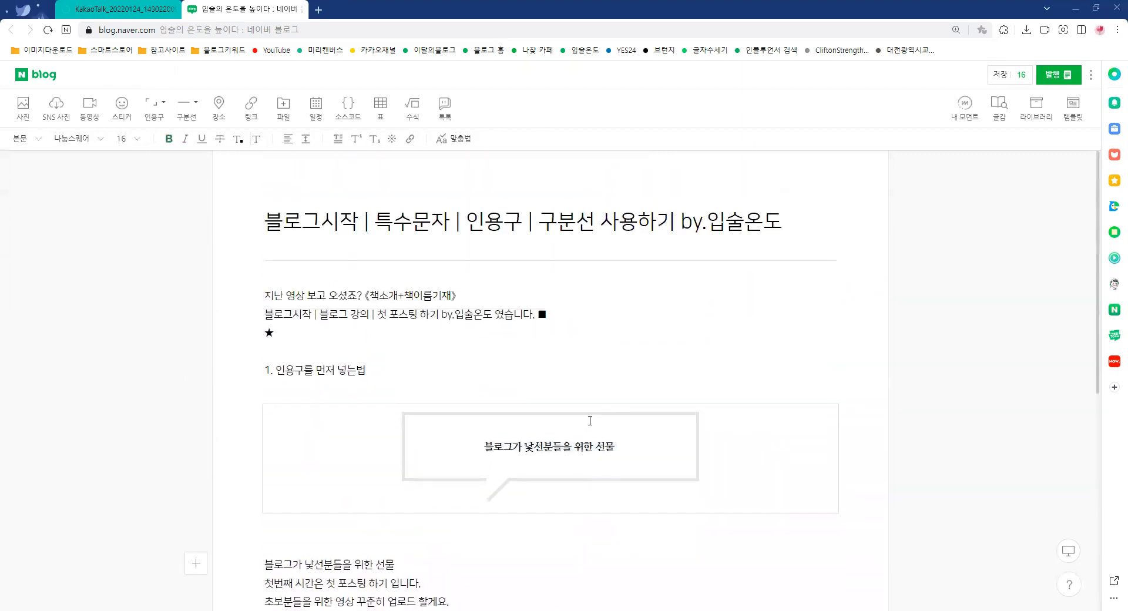
Delete the ★ below the introduction and add three blank lines above "1. 인용구를 먼저 넣는법"
{"action": "scroll", "coordinate": [594, 419], "scroll_direction": "down", "scroll_amount": 1}
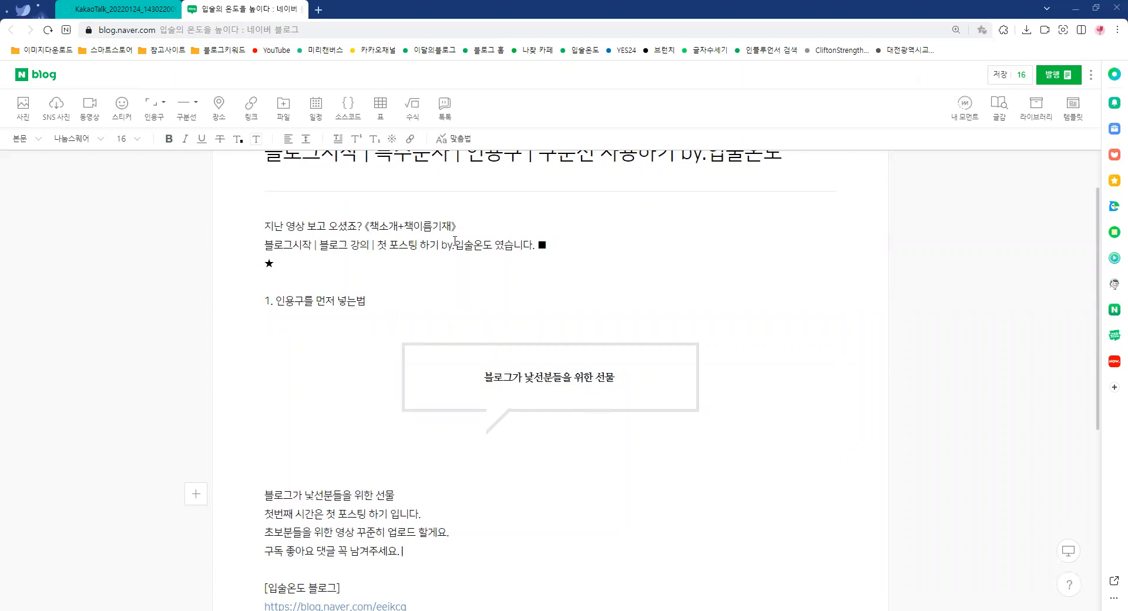
{"action": "key", "text": "BackSpace"}
{"action": "left_click_drag", "start_coordinate": [264, 226], "coordinate": [361, 221]}
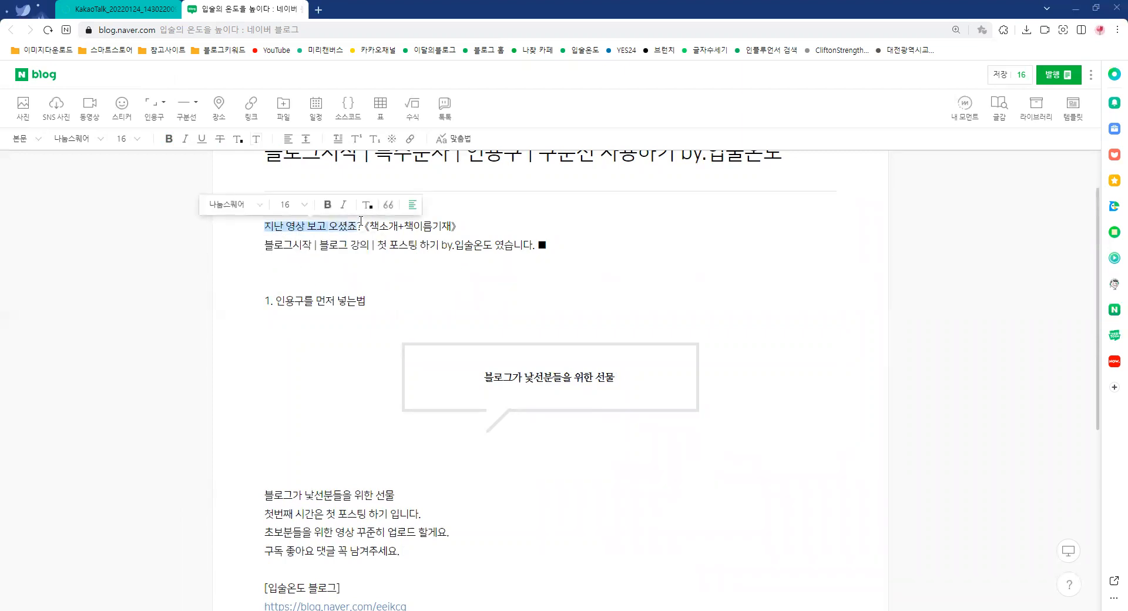
{"action": "left_click", "coordinate": [331, 263]}
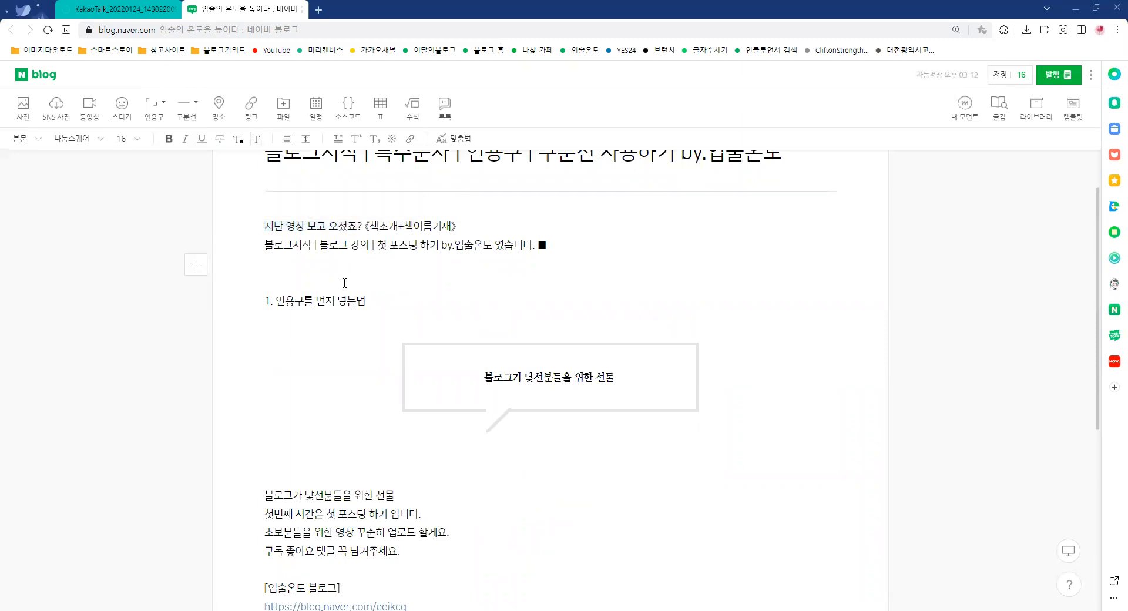
{"action": "key", "text": "Return"}
{"action": "key", "text": "Return"}
{"action": "key", "text": "Return"}
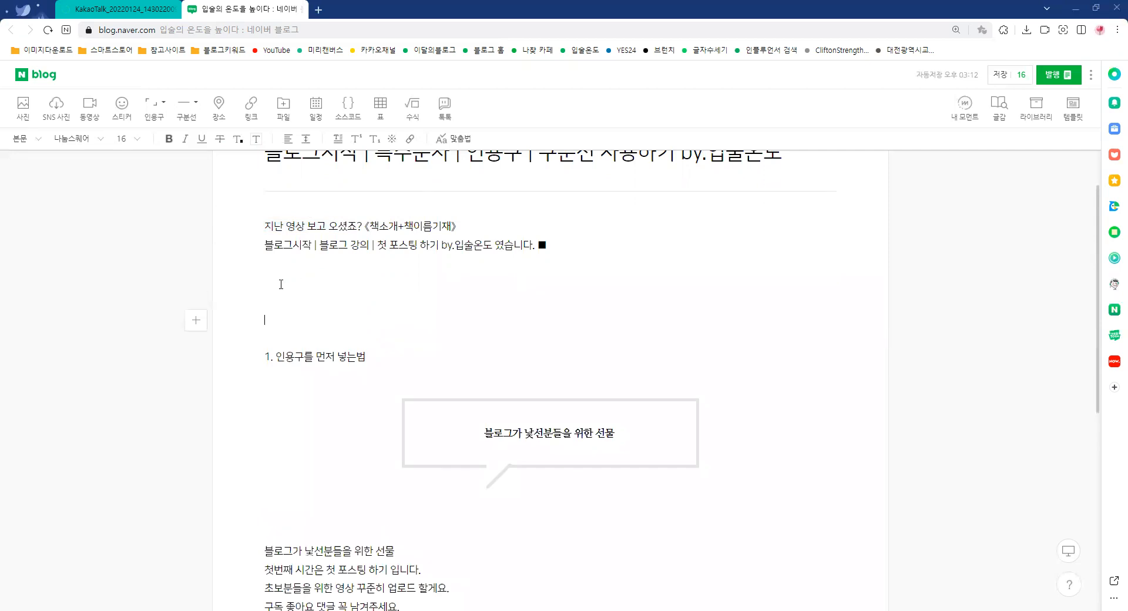
Insert a short thin, a full-width thin and a short thick divider line (구분선) in the blank space below the introduction
{"action": "left_click", "coordinate": [196, 104]}
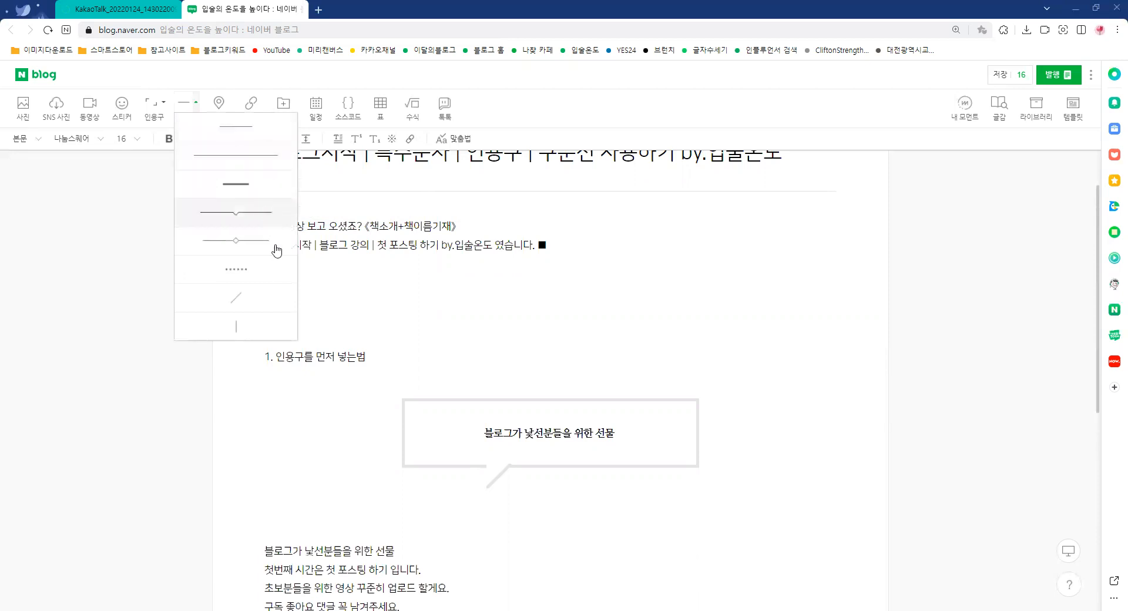
{"action": "left_click", "coordinate": [236, 126]}
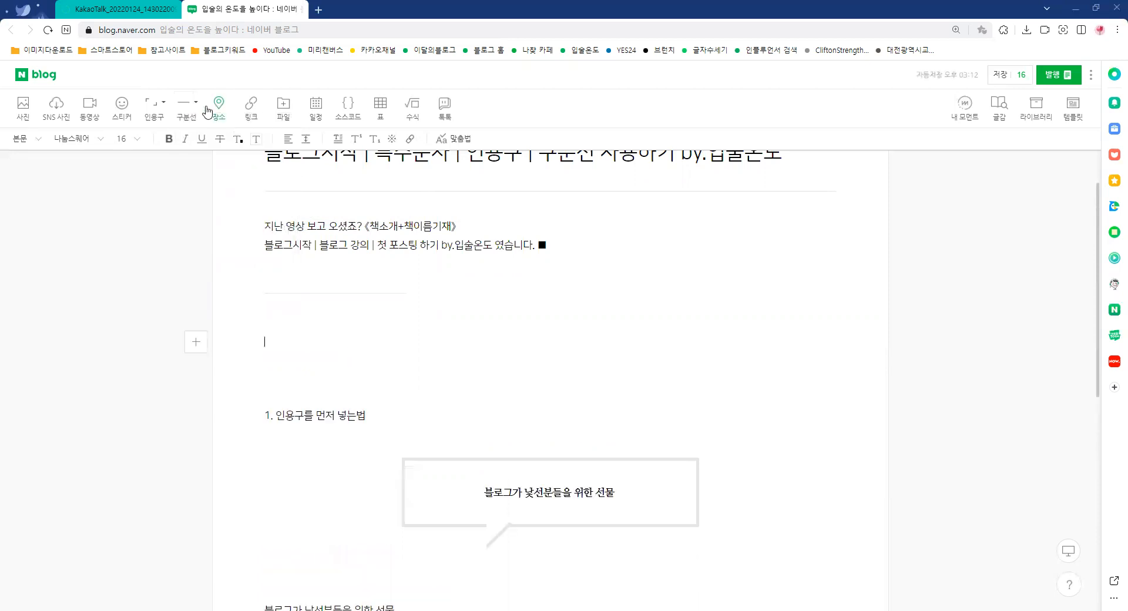
{"action": "left_click", "coordinate": [235, 177]}
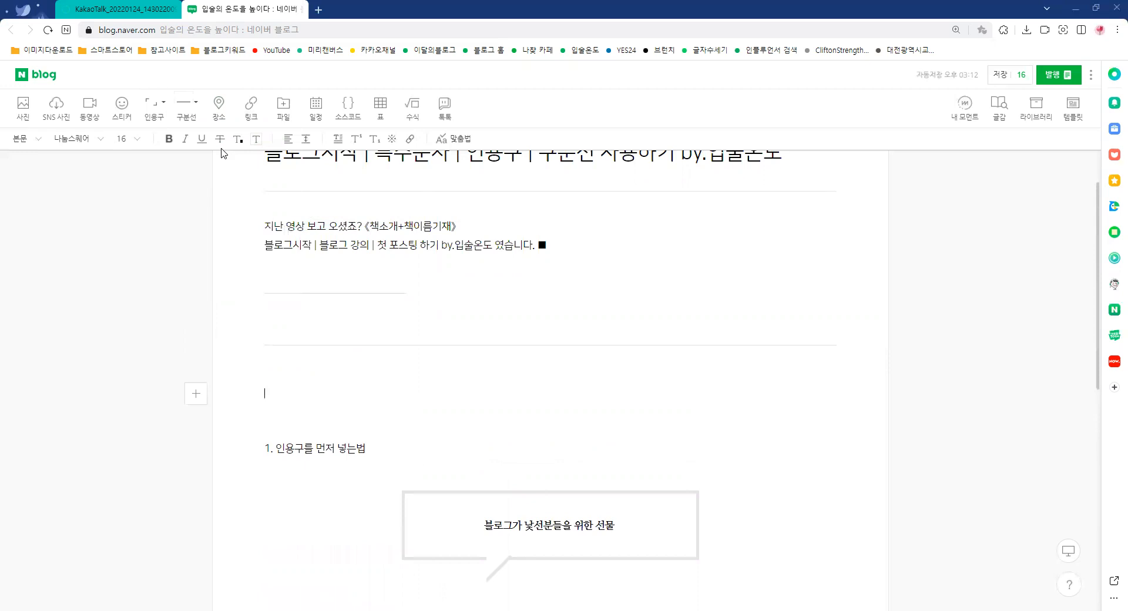
{"action": "left_click", "coordinate": [198, 108]}
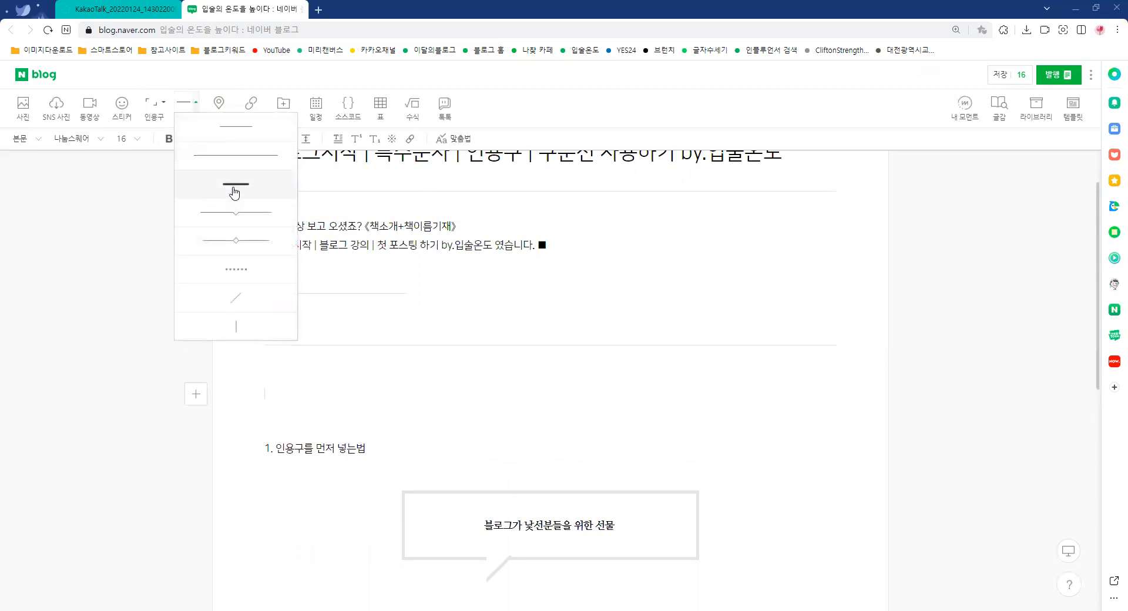
{"action": "left_click", "coordinate": [235, 191]}
Add a notched divider, a diamond-centred divider and a dotted divider below the short thick one
{"action": "left_click", "coordinate": [197, 103]}
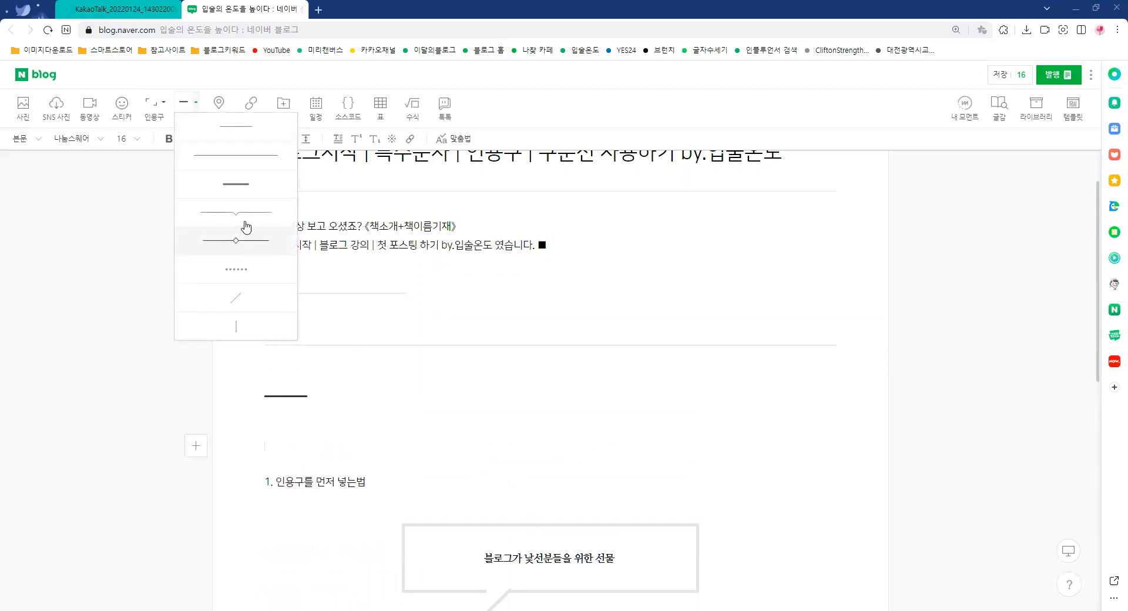
{"action": "left_click", "coordinate": [245, 226]}
{"action": "left_click", "coordinate": [197, 104]}
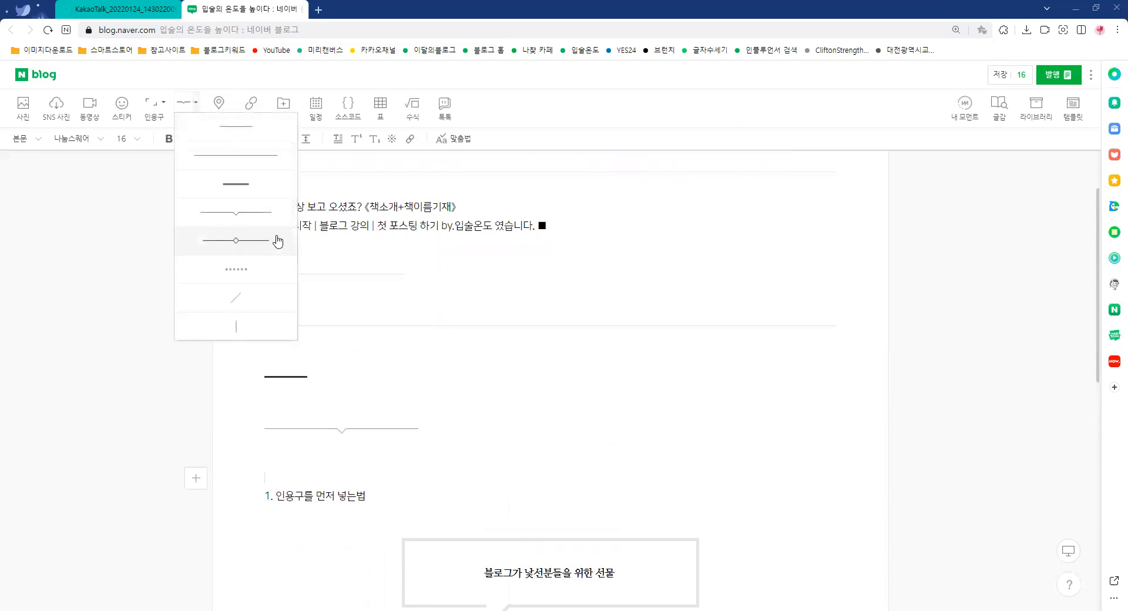
{"action": "left_click", "coordinate": [271, 243]}
{"action": "left_click", "coordinate": [196, 103]}
{"action": "left_click", "coordinate": [244, 280]}
Add a diagonal divider and a vertical divider below the dotted one
{"action": "left_click", "coordinate": [196, 103]}
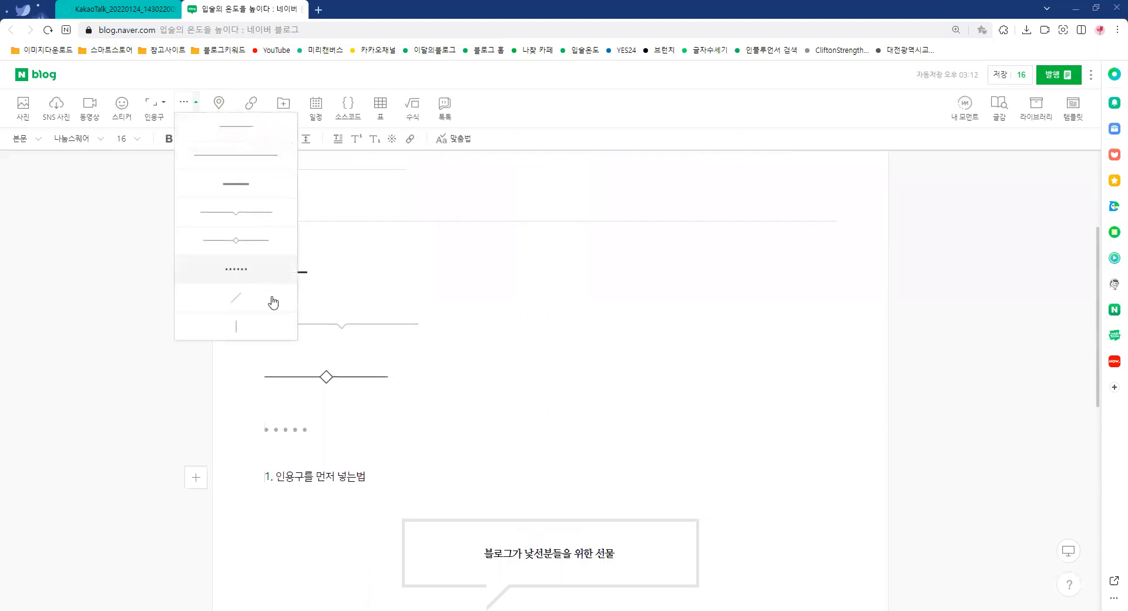
{"action": "left_click", "coordinate": [257, 297]}
{"action": "left_click", "coordinate": [197, 103]}
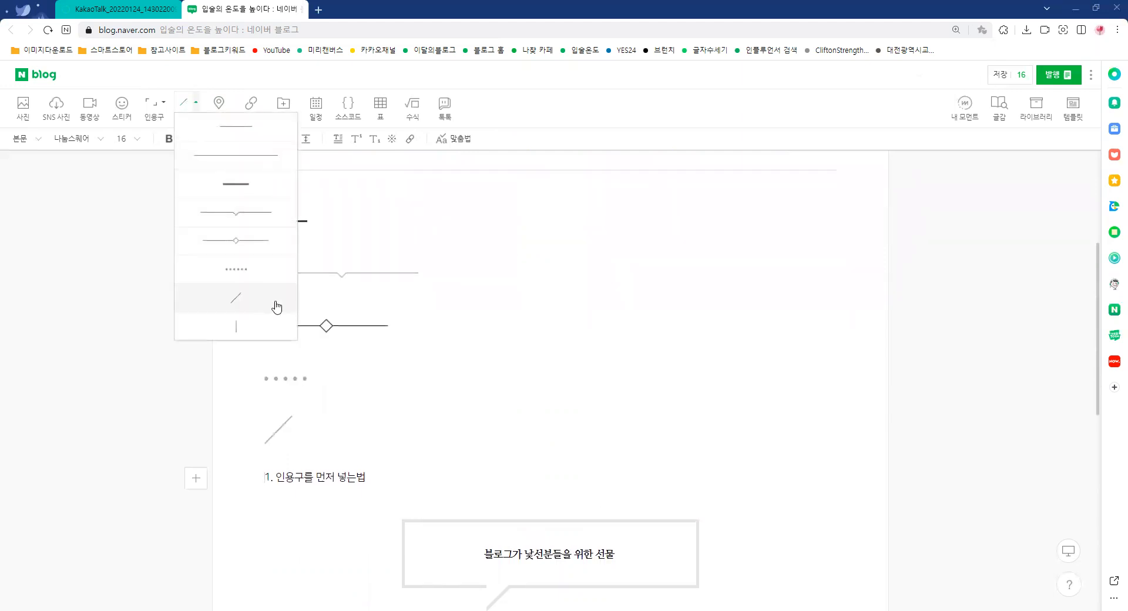
{"action": "left_click", "coordinate": [267, 324]}
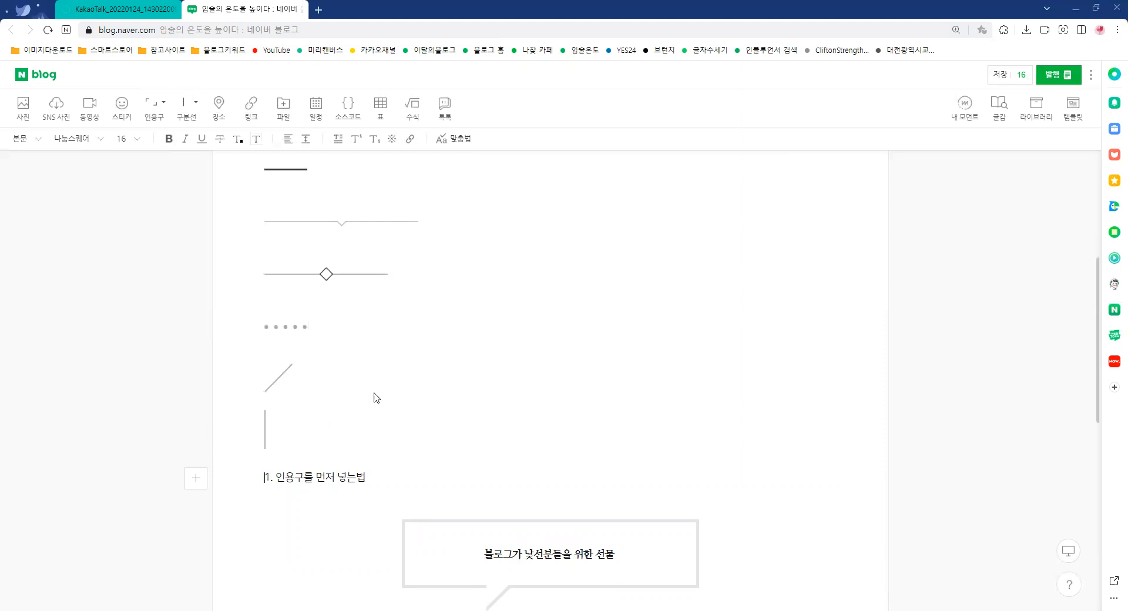
{"action": "scroll", "coordinate": [412, 385], "scroll_direction": "up", "scroll_amount": 4}
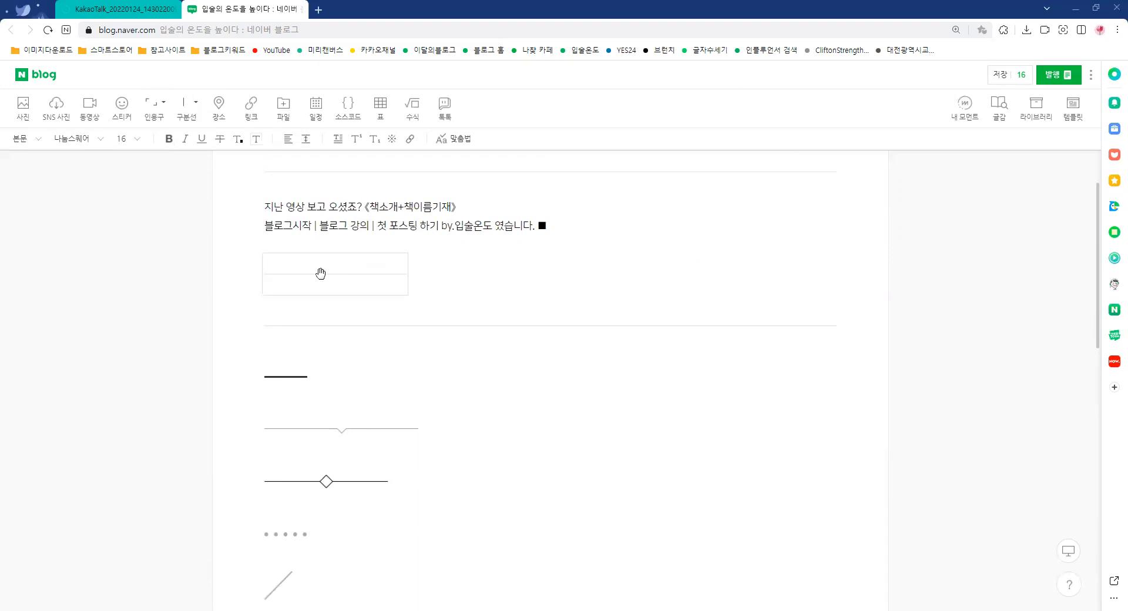
{"action": "left_click", "coordinate": [348, 335]}
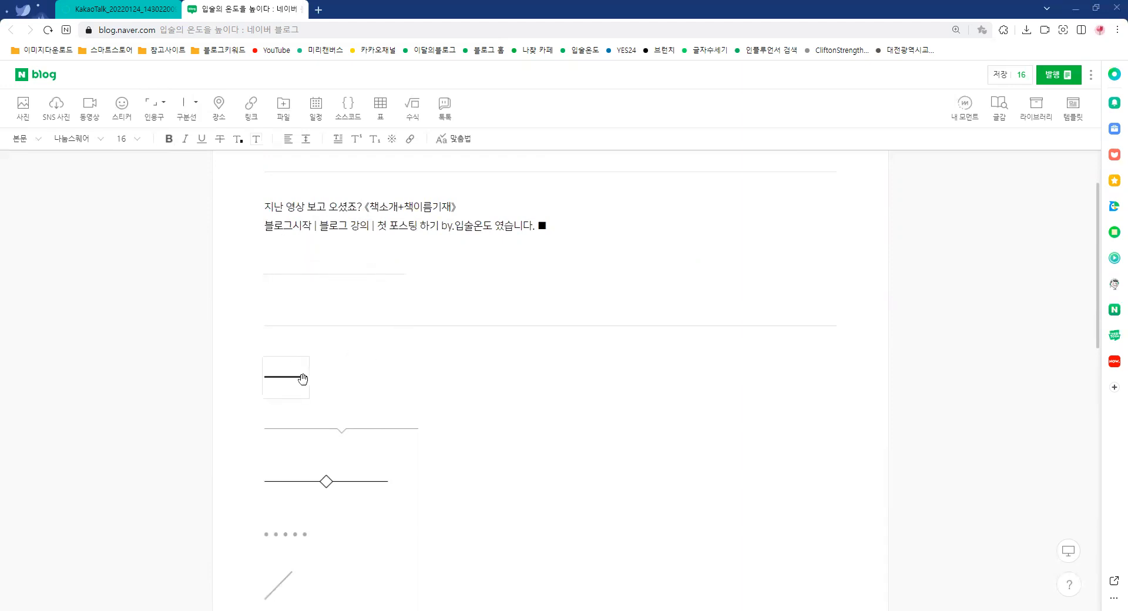
{"action": "scroll", "coordinate": [337, 377], "scroll_direction": "down", "scroll_amount": 1}
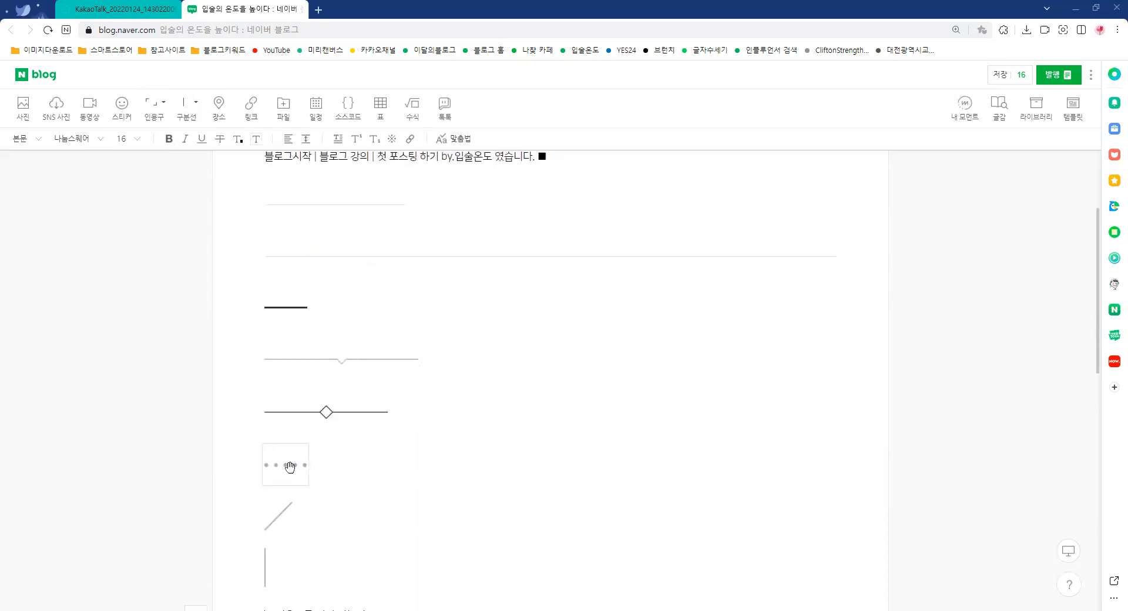
{"action": "scroll", "coordinate": [305, 459], "scroll_direction": "down", "scroll_amount": 2}
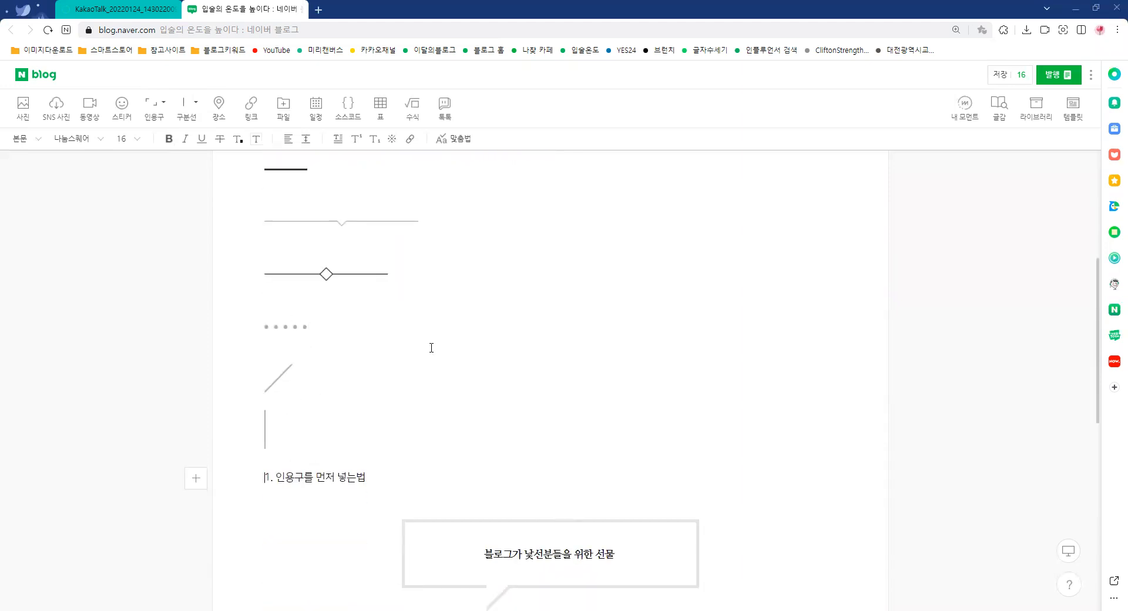
{"action": "scroll", "coordinate": [432, 353], "scroll_direction": "up", "scroll_amount": 3}
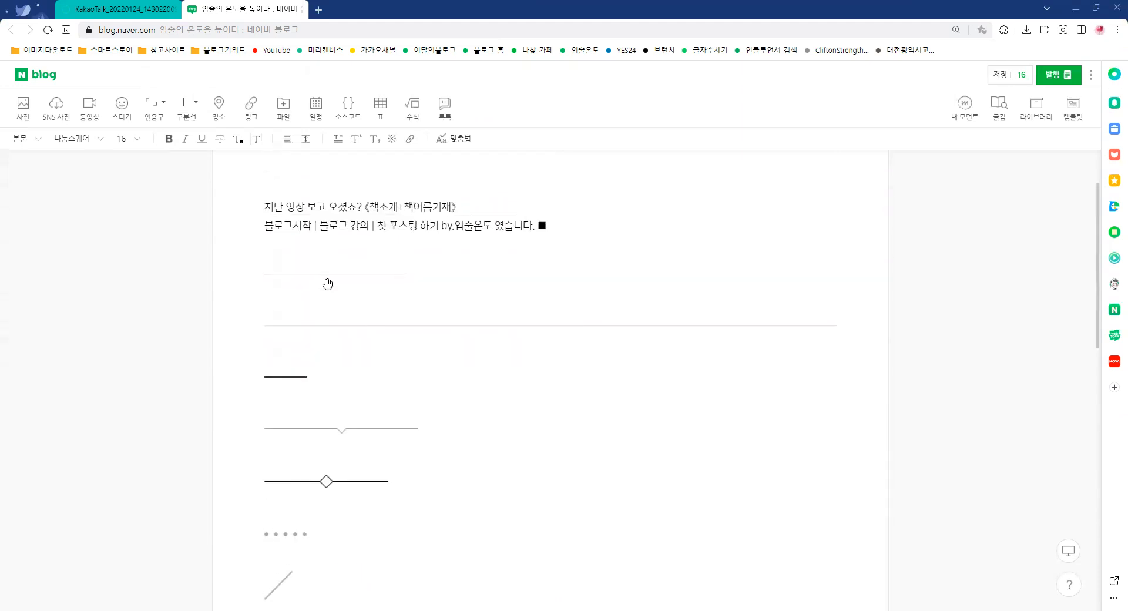
Delete the short thin and the full-width thin divider lines below the introduction
{"action": "left_click", "coordinate": [288, 376]}
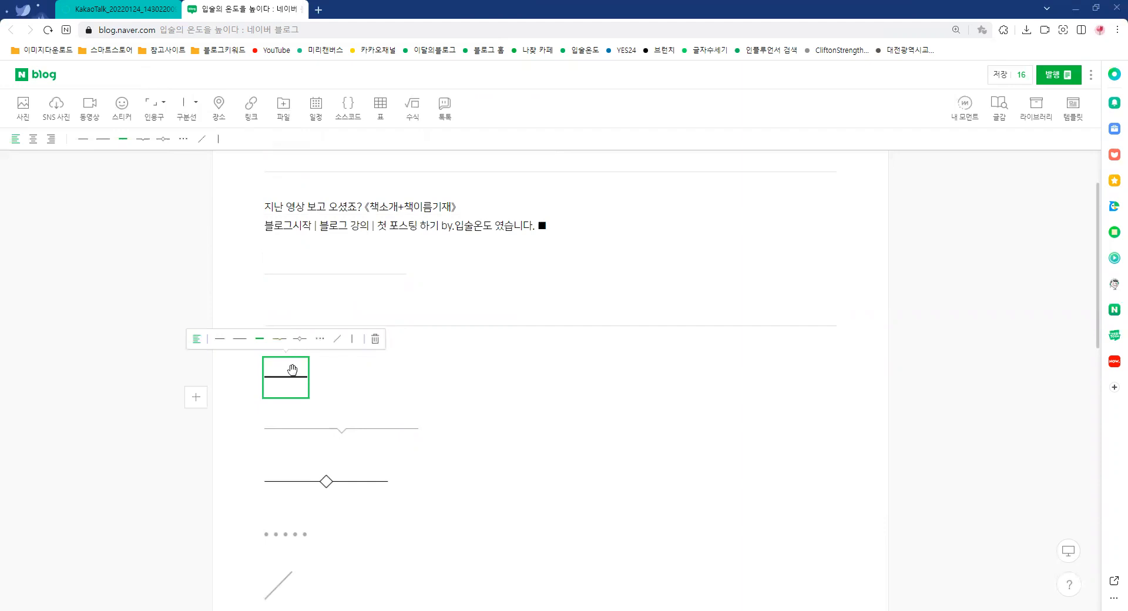
{"action": "left_click", "coordinate": [368, 274]}
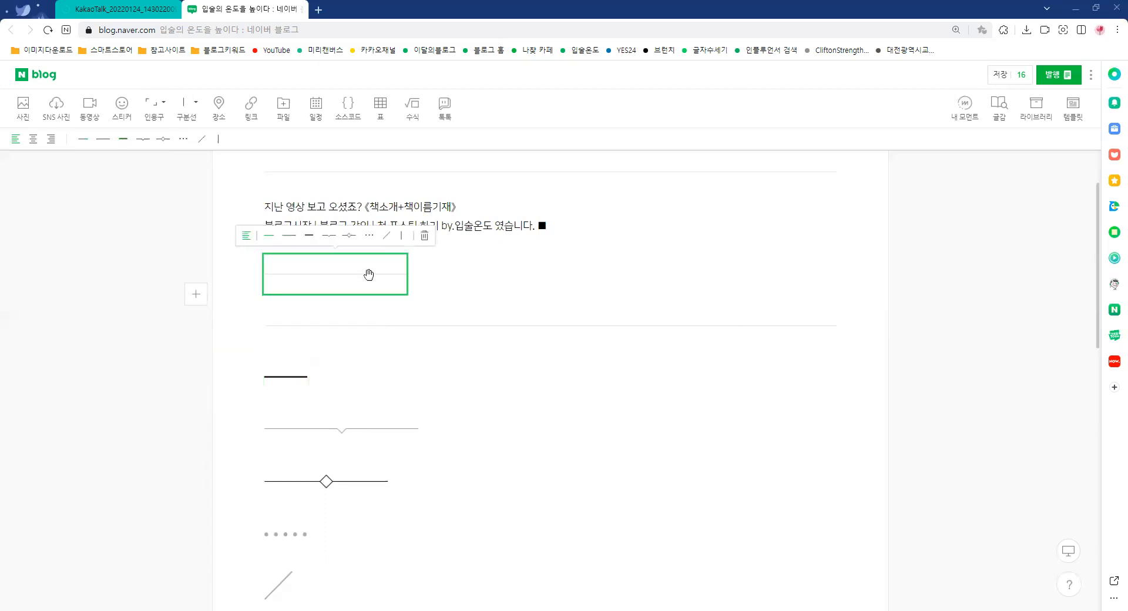
{"action": "left_click", "coordinate": [423, 237]}
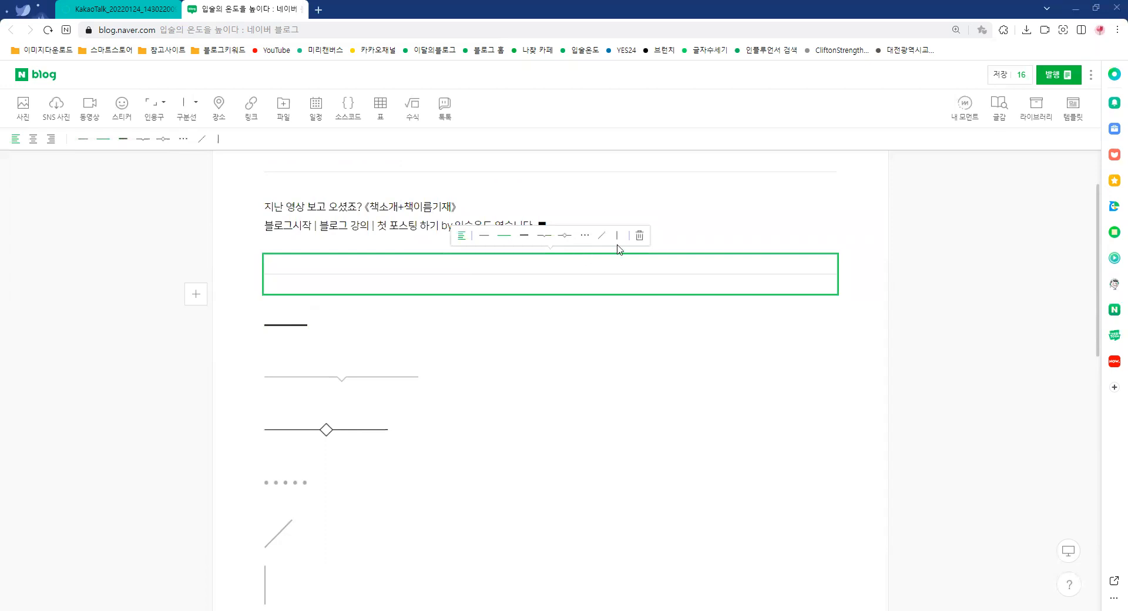
{"action": "left_click", "coordinate": [640, 236]}
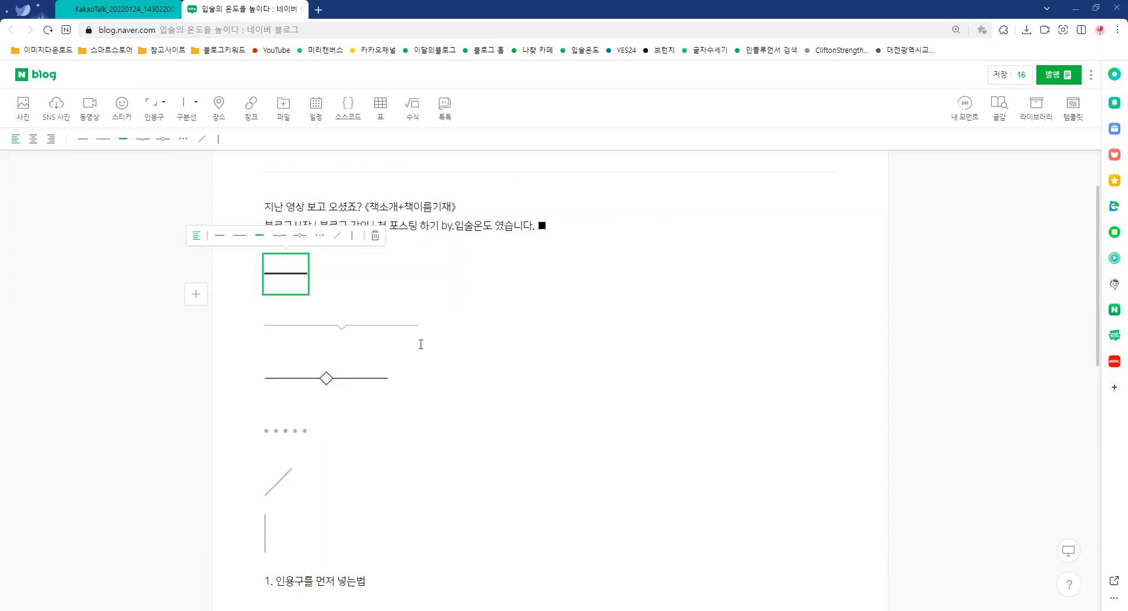
Delete the notched, diamond-centred, dotted, diagonal and vertical dividers, keeping only the short thick one above "1. 인용구를 먼저 넣는법"
{"action": "left_click", "coordinate": [390, 312]}
{"action": "left_click", "coordinate": [431, 287]}
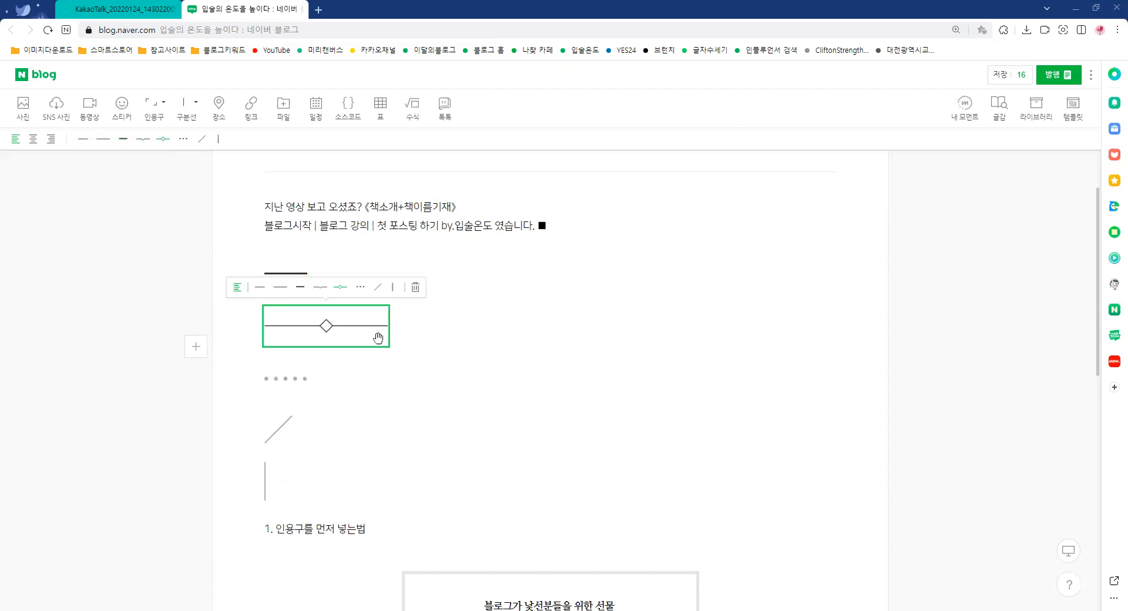
{"action": "left_click", "coordinate": [417, 287]}
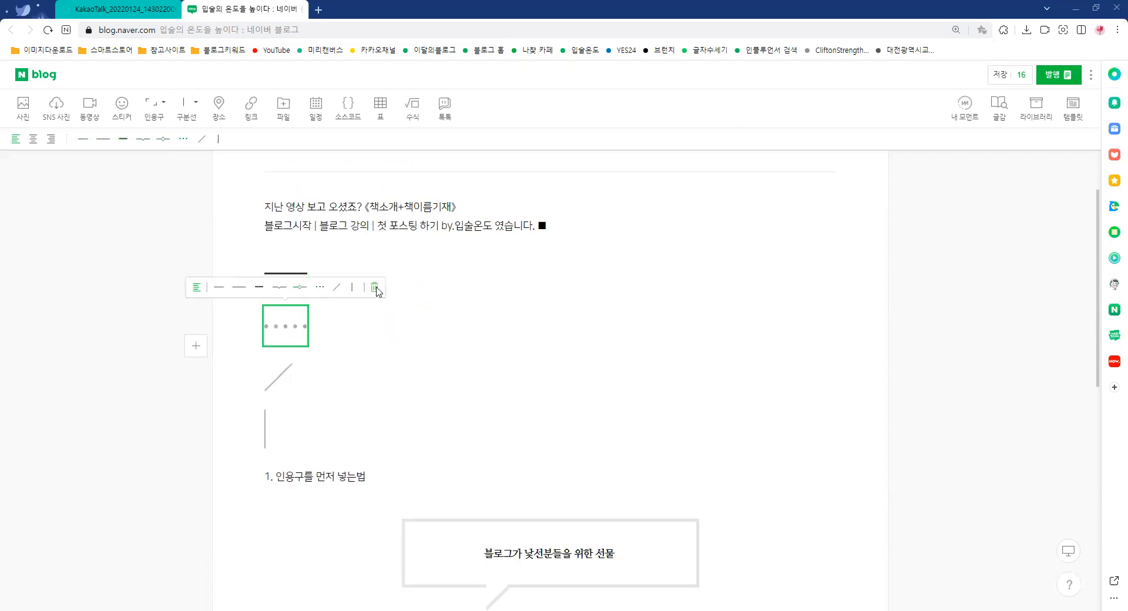
{"action": "left_click", "coordinate": [375, 288]}
{"action": "left_click", "coordinate": [374, 288]}
{"action": "left_click", "coordinate": [374, 288]}
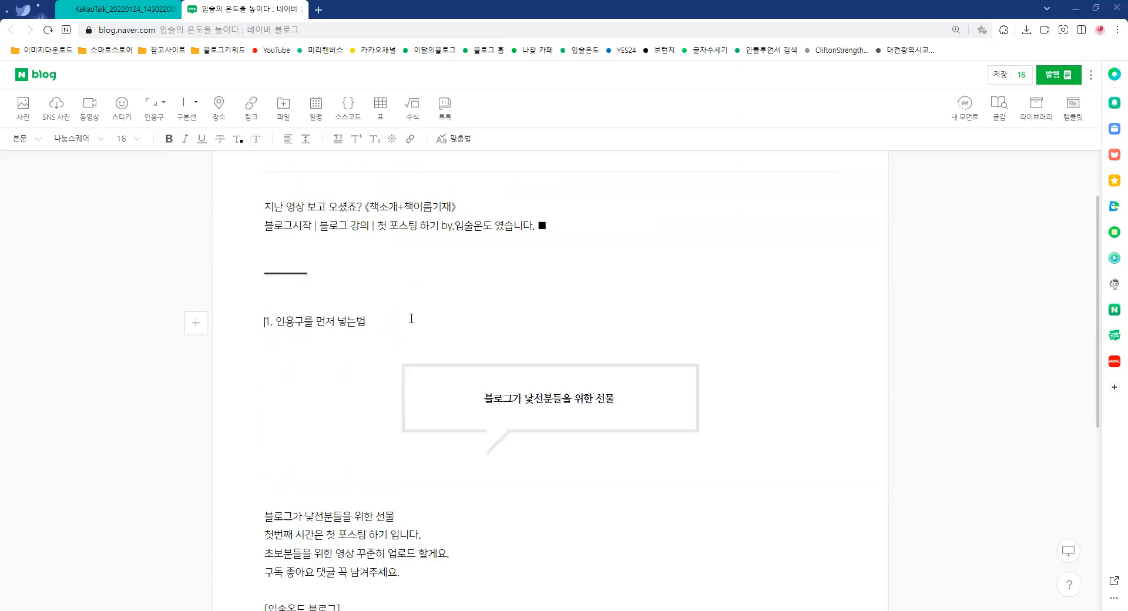
{"action": "left_click", "coordinate": [292, 269]}
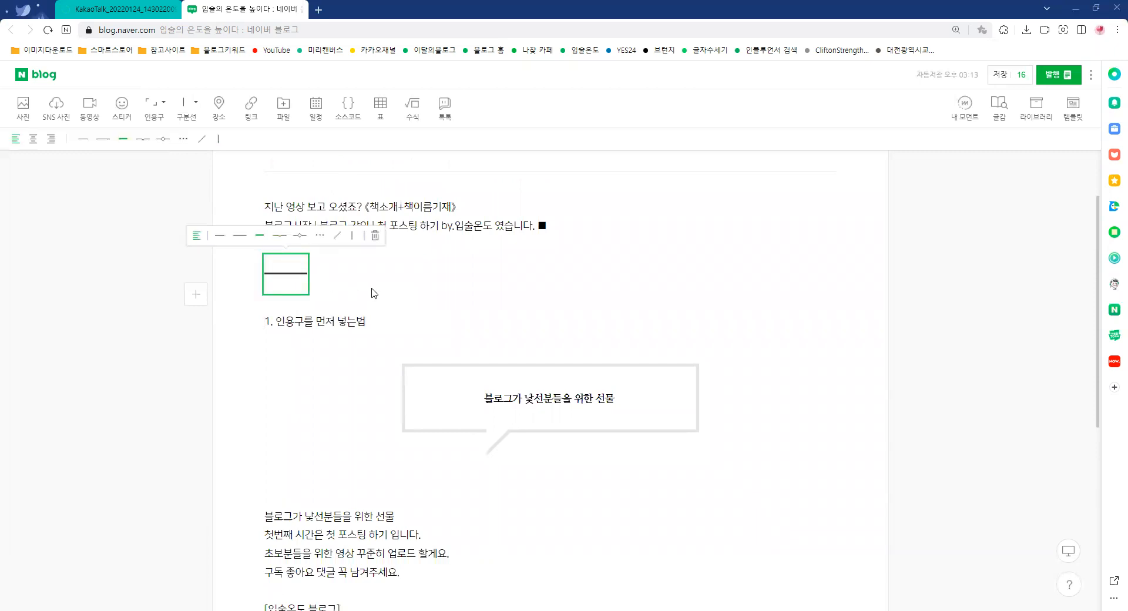
Insert the ■ special character before and after the heading "[입술온도 블로그]"
{"action": "scroll", "coordinate": [371, 429], "scroll_direction": "down", "scroll_amount": 6}
{"action": "scroll", "coordinate": [373, 413], "scroll_direction": "up", "scroll_amount": 5}
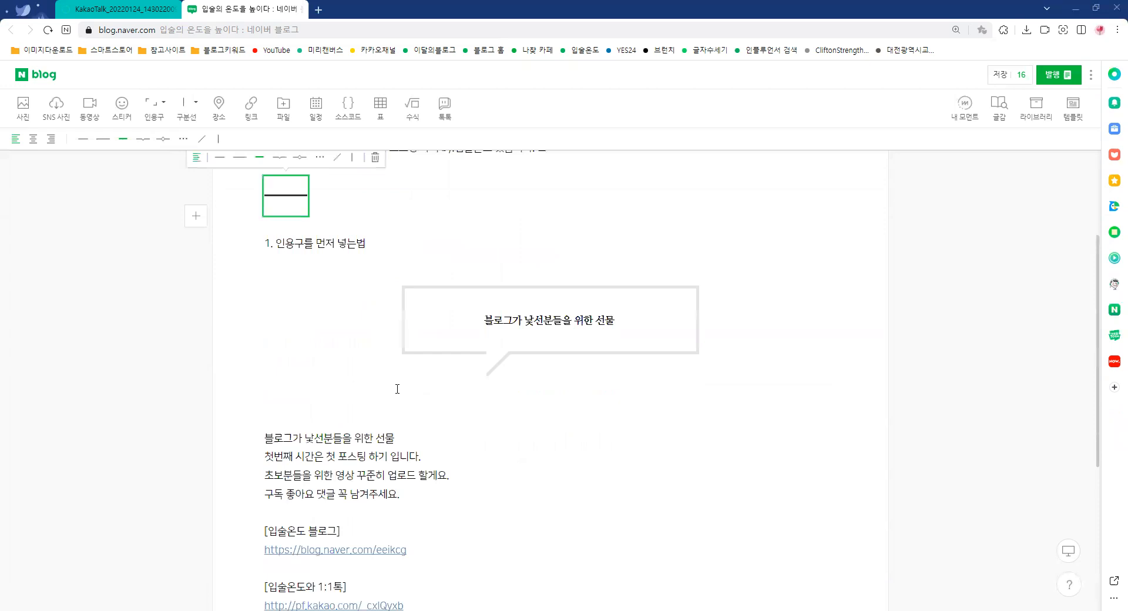
{"action": "scroll", "coordinate": [252, 396], "scroll_direction": "down", "scroll_amount": 2}
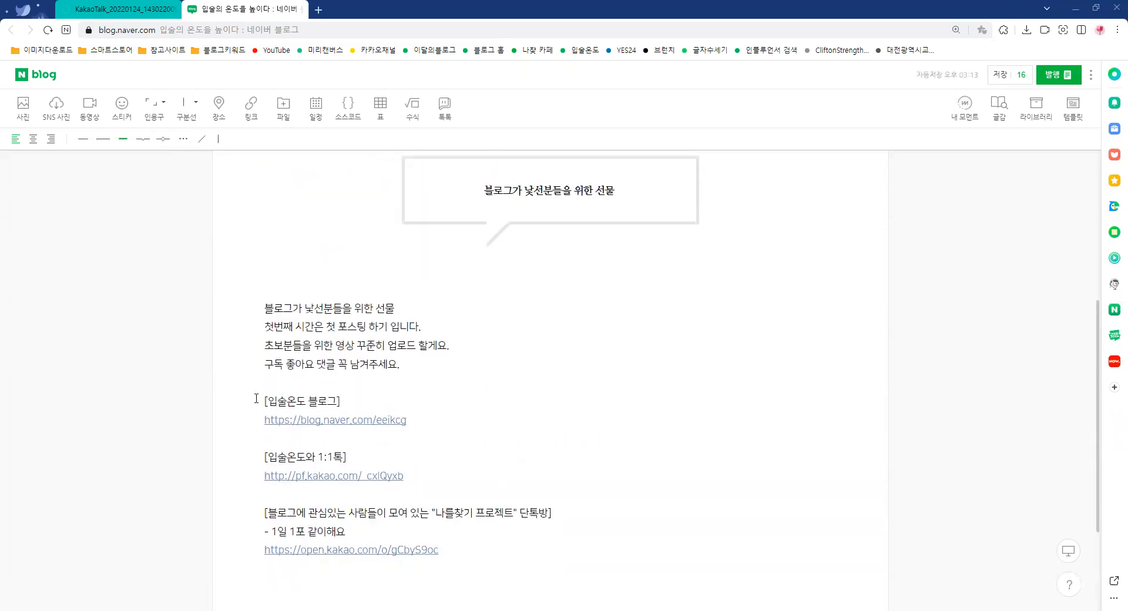
{"action": "left_click", "coordinate": [258, 401]}
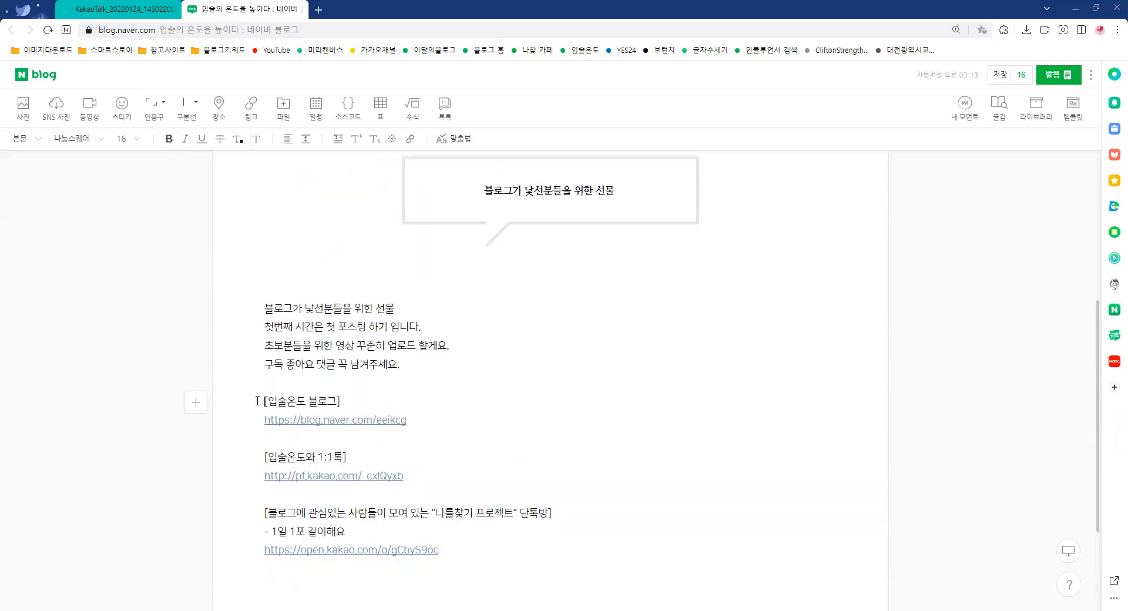
{"action": "left_click", "coordinate": [392, 140]}
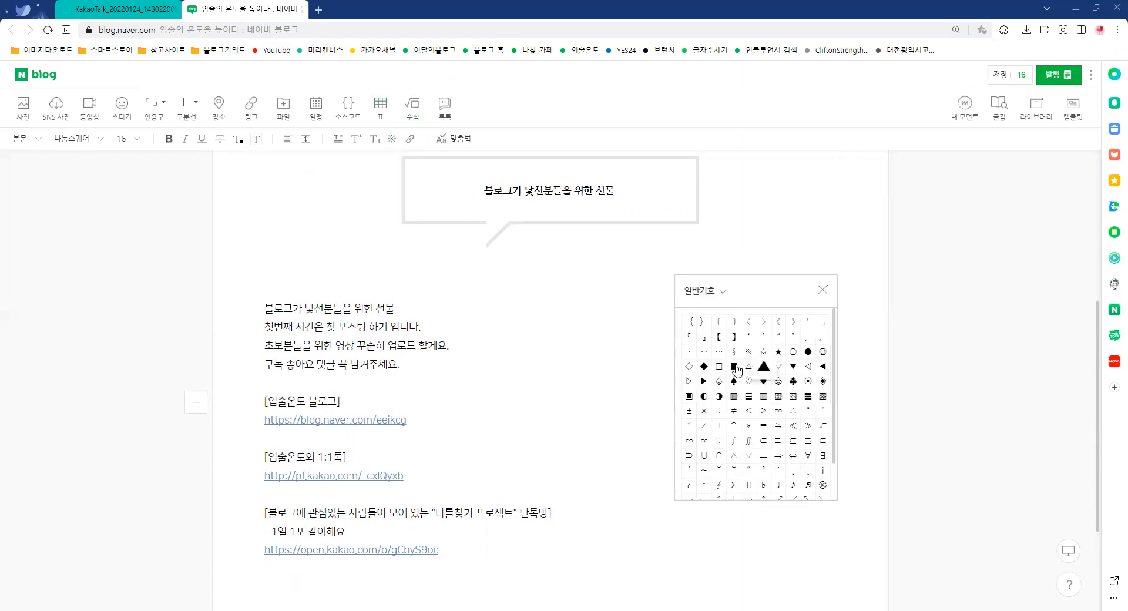
{"action": "left_click", "coordinate": [736, 368]}
{"action": "left_click", "coordinate": [635, 395]}
{"action": "left_click", "coordinate": [734, 366]}
Insert the ■ special character before and after the heading "[입술온도와 1:1톡]"
{"action": "left_click", "coordinate": [259, 459]}
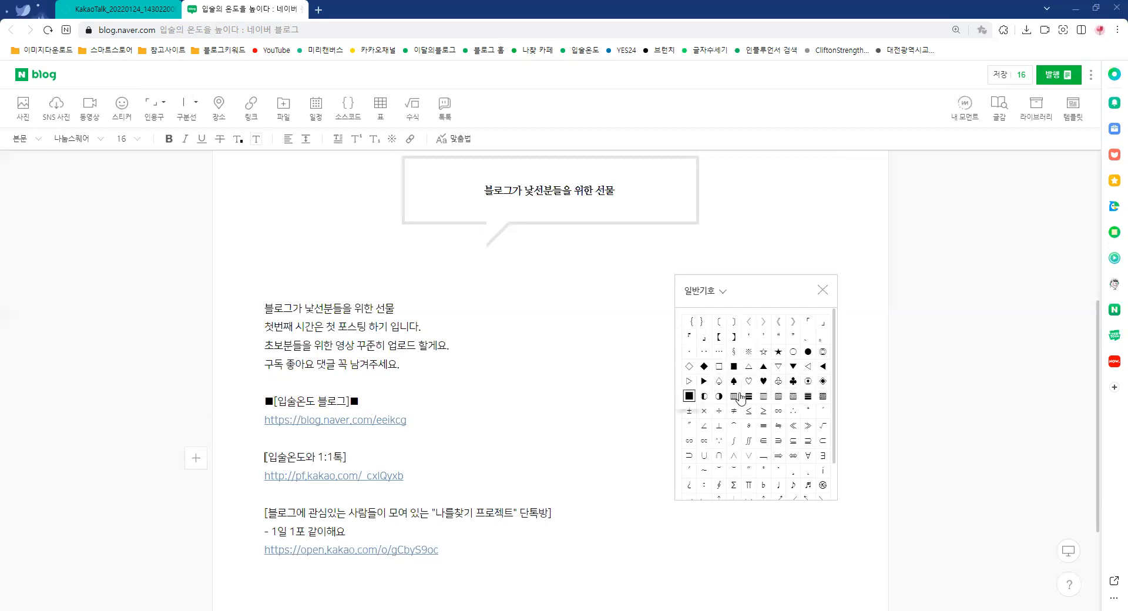
{"action": "left_click", "coordinate": [734, 367]}
{"action": "left_click", "coordinate": [388, 455]}
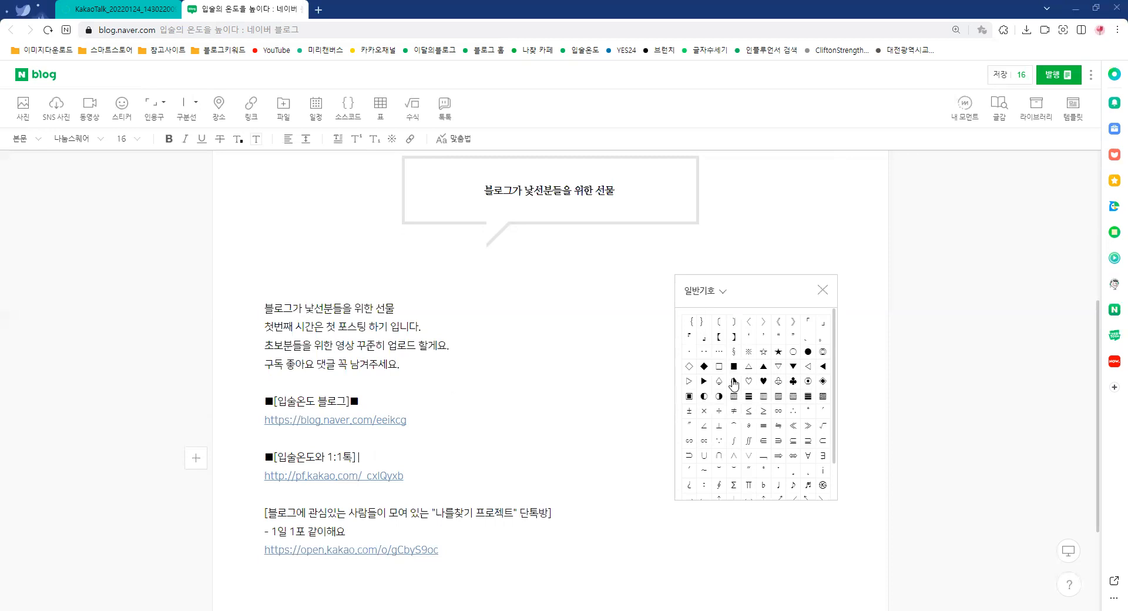
{"action": "left_click", "coordinate": [734, 366]}
Insert ■ before and after the heading "[블로그에 관심있는 사람들이 모여 있는 "나를찾기 프로젝트" 단톡방]"
{"action": "scroll", "coordinate": [280, 463], "scroll_direction": "down", "scroll_amount": 1}
{"action": "left_click", "coordinate": [261, 446]}
{"action": "left_click", "coordinate": [734, 367]}
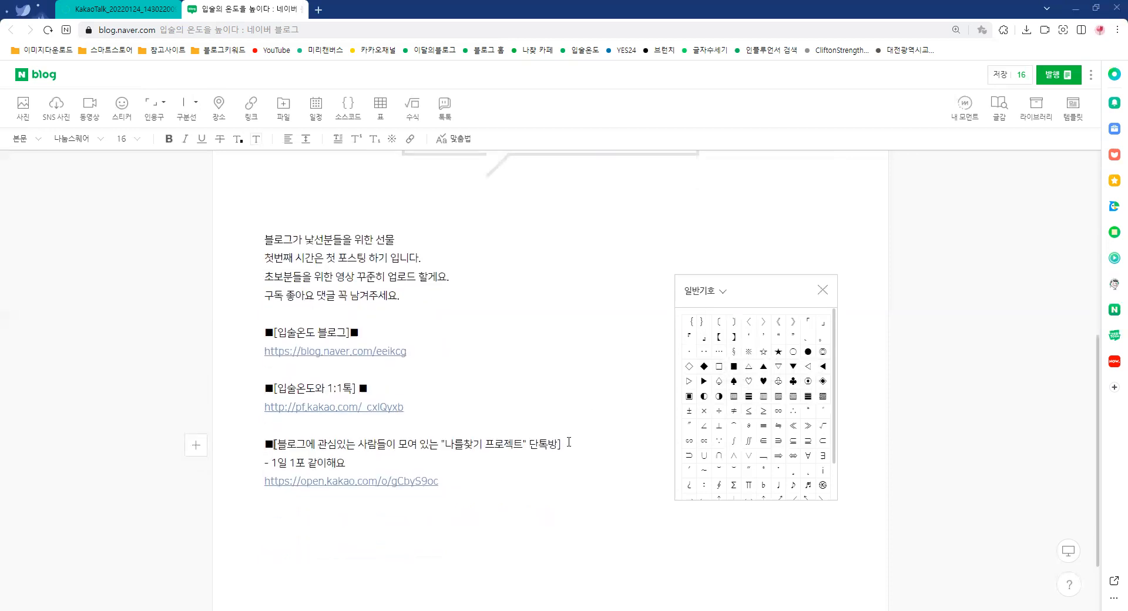
{"action": "left_click", "coordinate": [570, 445]}
{"action": "left_click", "coordinate": [736, 368]}
Remove the square brackets from the "입술온도 블로그" and "입술온도와 1:1톡" headings
{"action": "key", "text": "BackSpace"}
{"action": "left_click", "coordinate": [278, 335]}
{"action": "key", "text": "BackSpace"}
{"action": "left_click", "coordinate": [277, 388]}
{"action": "key", "text": "BackSpace"}
{"action": "left_click", "coordinate": [356, 389]}
{"action": "key", "text": "BackSpace"}
{"action": "key", "text": "BackSpace"}
Add one blank line above the 단톡방 heading and two blank lines above the "입술온도 블로그" heading
{"action": "scroll", "coordinate": [579, 362], "scroll_direction": "up", "scroll_amount": 1}
{"action": "left_click", "coordinate": [436, 474]}
{"action": "key", "text": "Return"}
{"action": "left_click", "coordinate": [318, 365]}
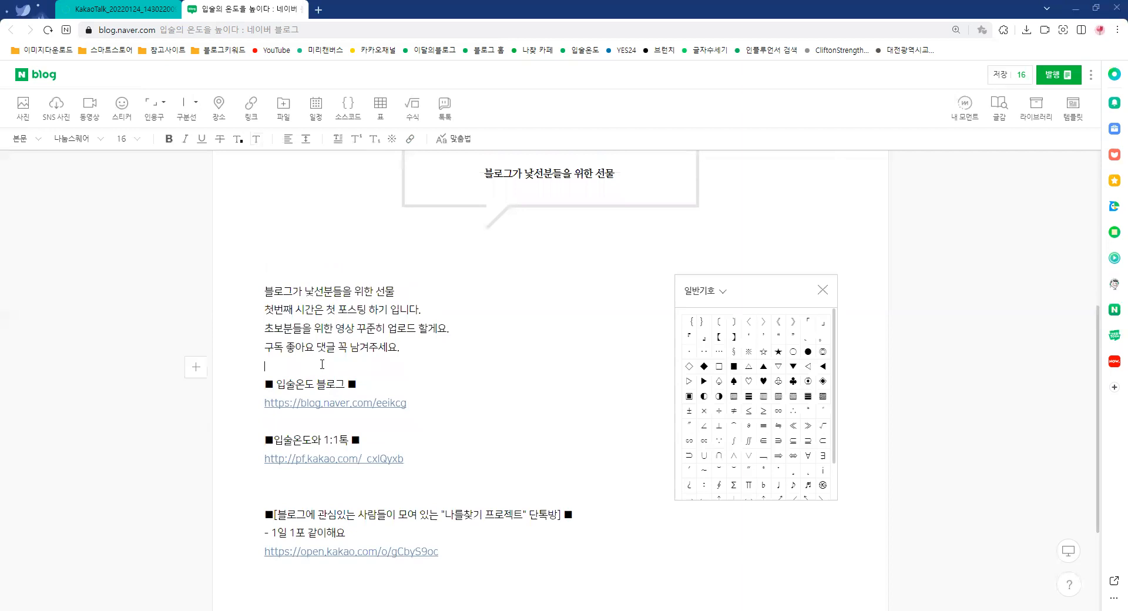
{"action": "key", "text": "Return"}
{"action": "key", "text": "Return"}
{"action": "scroll", "coordinate": [419, 415], "scroll_direction": "down", "scroll_amount": 1}
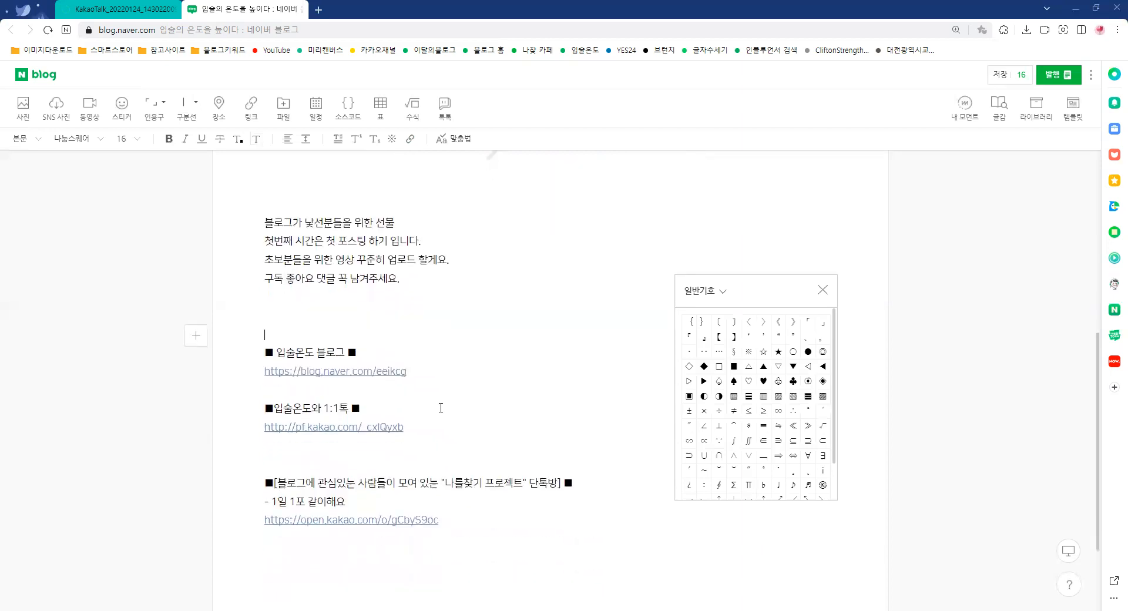
Delete the text line "블로그가 낯선분들을 위한 선물" below the speech-bubble quote block
{"action": "scroll", "coordinate": [462, 409], "scroll_direction": "up", "scroll_amount": 2}
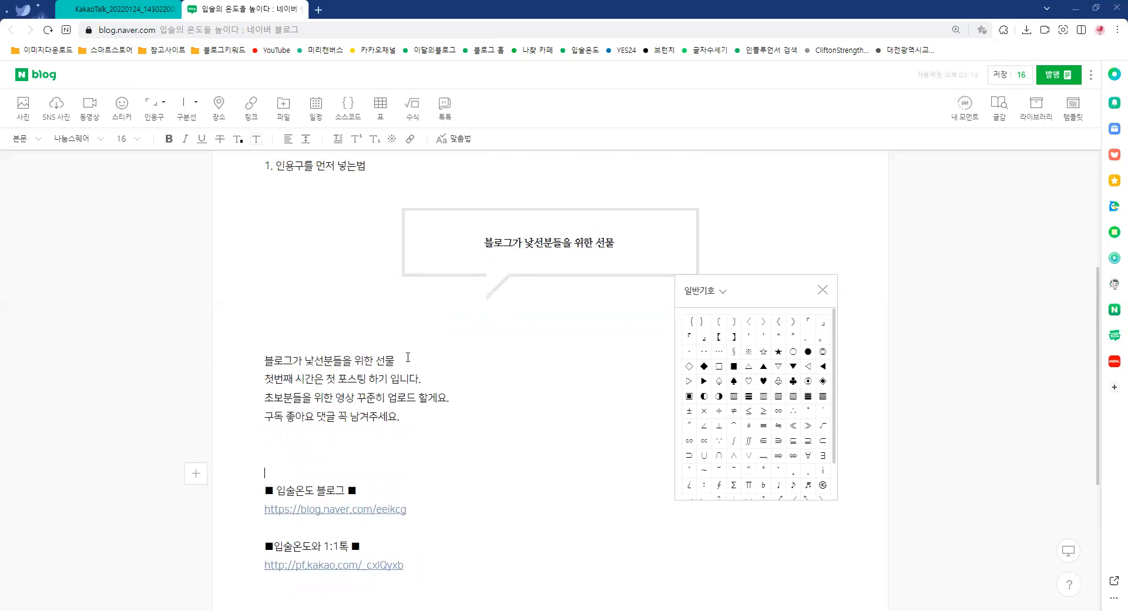
{"action": "left_click_drag", "start_coordinate": [406, 357], "coordinate": [257, 361]}
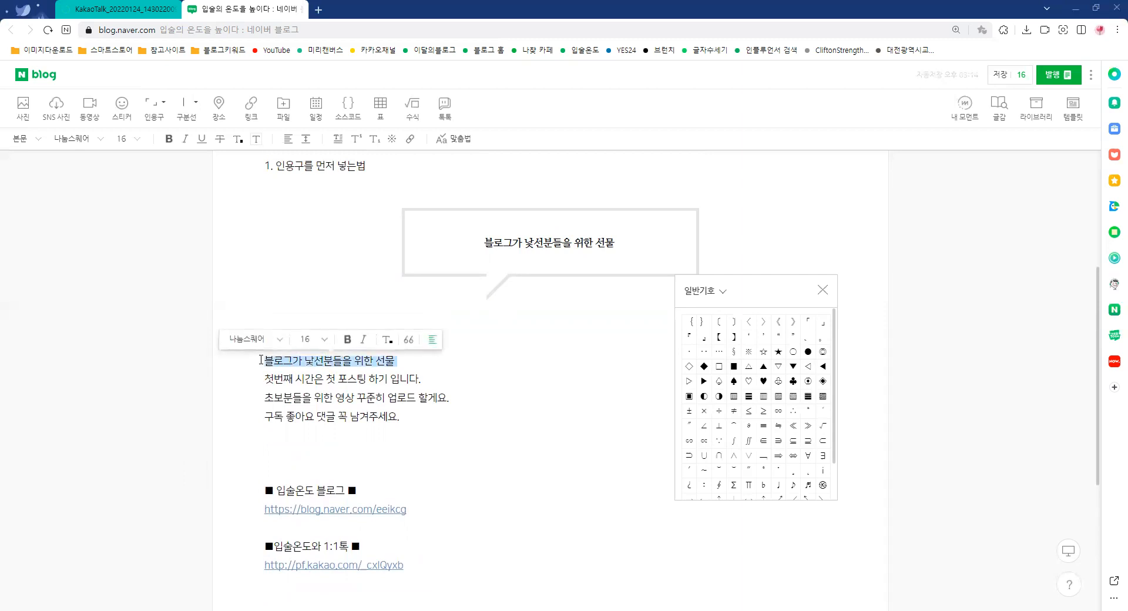
{"action": "key", "text": "BackSpace"}
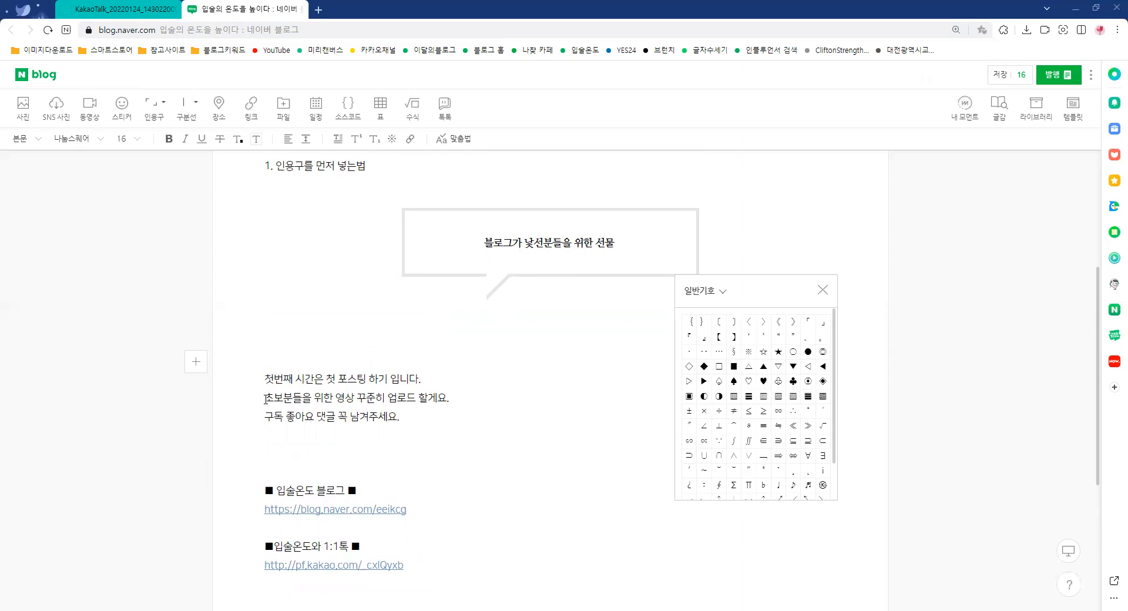
Make the line "구독 좋아요 댓글 꼭 남겨주세요." bold and colour it orange-red
{"action": "left_click_drag", "start_coordinate": [267, 418], "coordinate": [412, 419]}
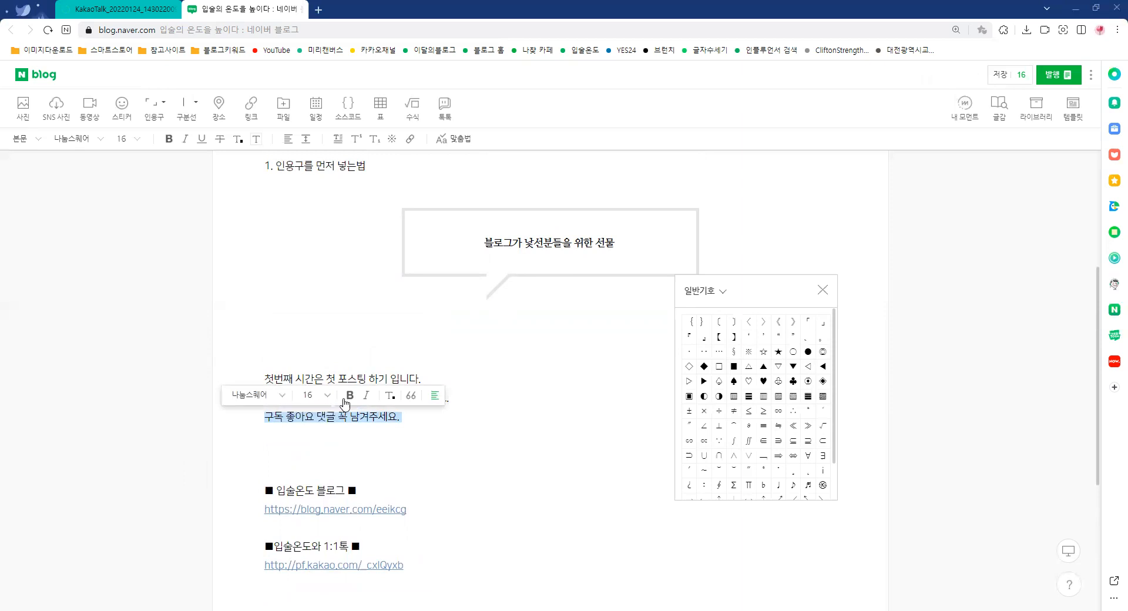
{"action": "left_click", "coordinate": [350, 396]}
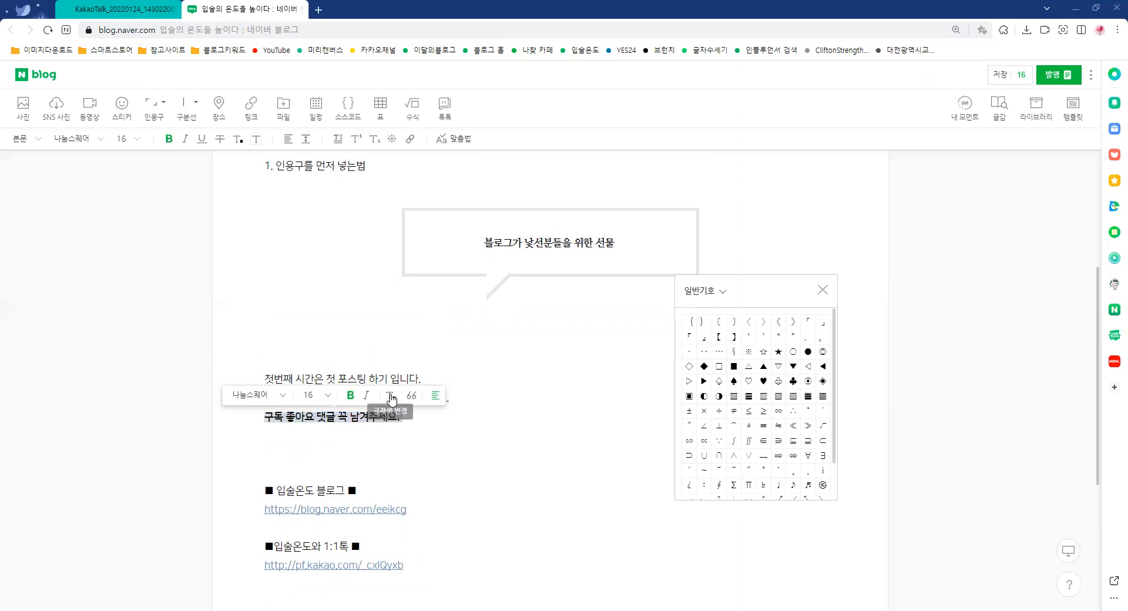
{"action": "left_click", "coordinate": [392, 399]}
{"action": "left_click", "coordinate": [400, 431]}
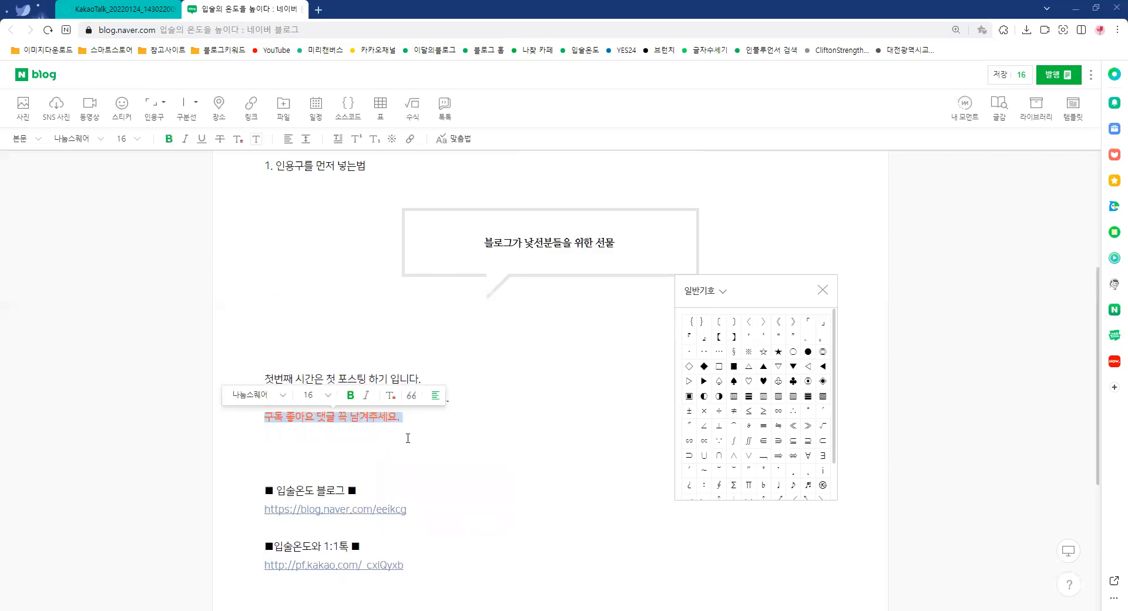
{"action": "left_click", "coordinate": [407, 439]}
{"action": "left_click", "coordinate": [379, 449]}
Copy the line "구독 좋아요 댓글 꼭 남겨주세요." into the blank space above the "입술온도 블로그" heading
{"action": "left_click_drag", "start_coordinate": [395, 421], "coordinate": [265, 418]}
{"action": "key", "text": "ctrl+c"}
{"action": "left_click", "coordinate": [306, 457]}
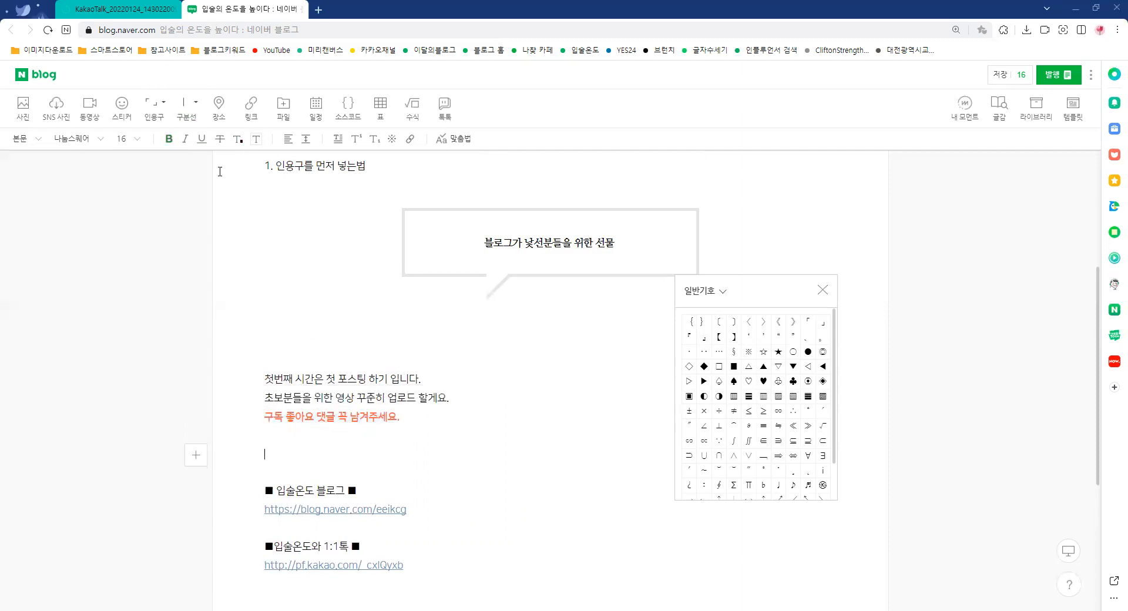
{"action": "left_click", "coordinate": [166, 104]}
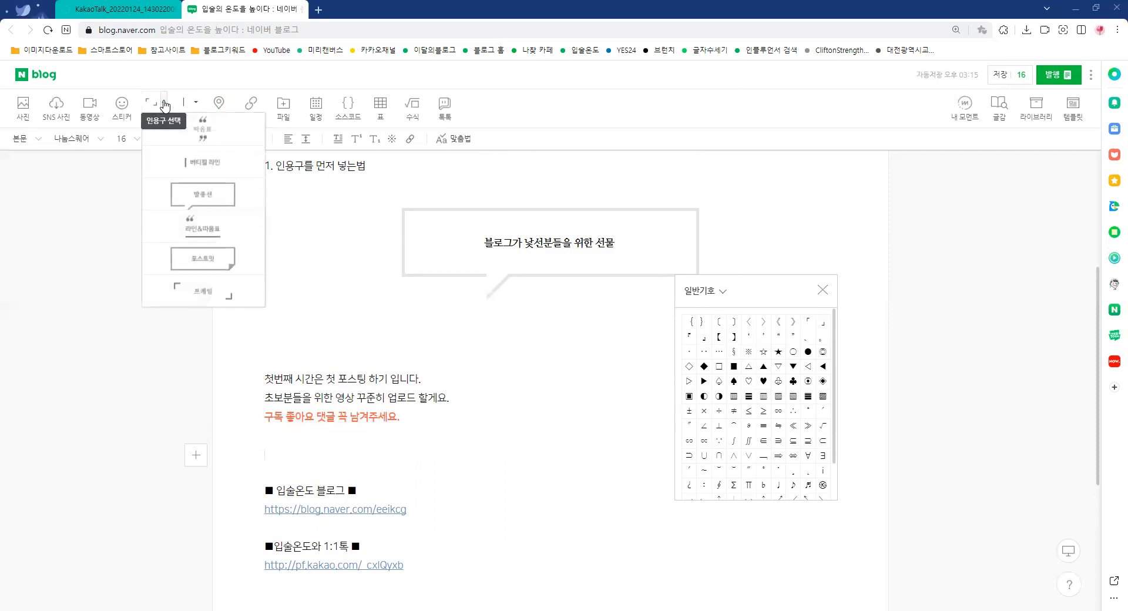
{"action": "left_click", "coordinate": [342, 454]}
{"action": "key", "text": "ctrl+v"}
{"action": "left_click_drag", "start_coordinate": [405, 454], "coordinate": [262, 455]}
{"action": "left_click", "coordinate": [516, 439]}
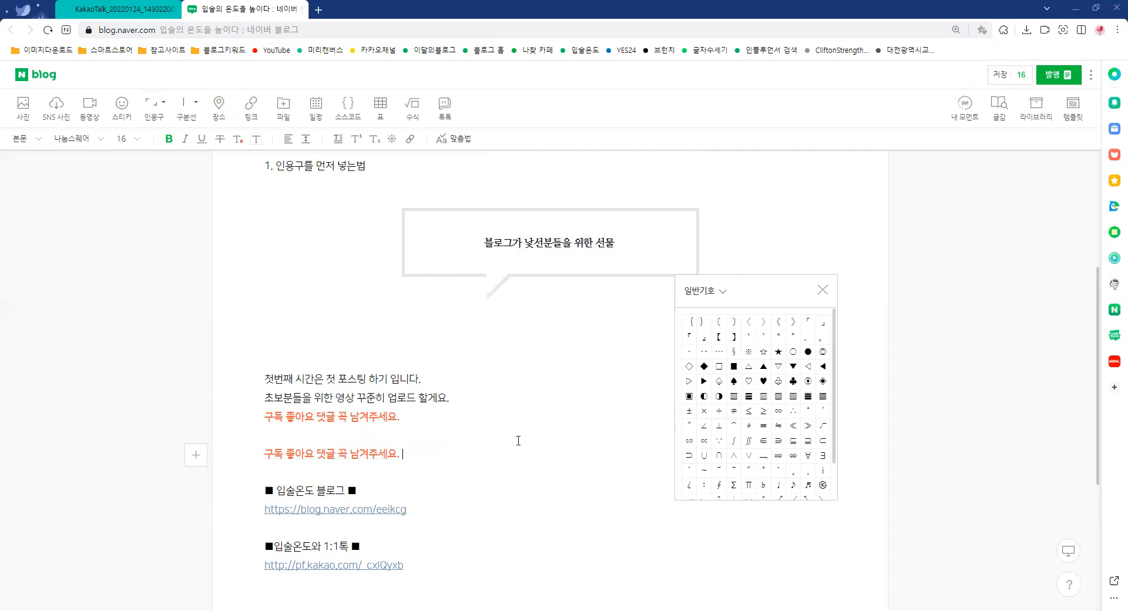
Convert the copied line "구독 좋아요 댓글 꼭 남겨주세요." into a quotation-mark style quote block (인용구)
{"action": "left_click", "coordinate": [421, 335]}
{"action": "left_click", "coordinate": [163, 103]}
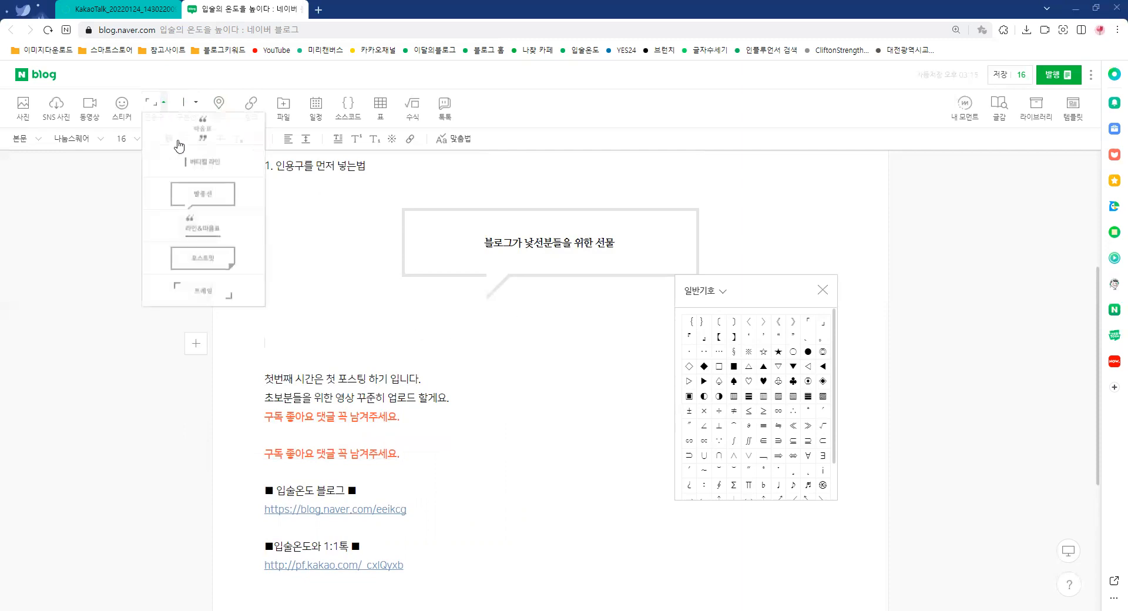
{"action": "left_click", "coordinate": [413, 457]}
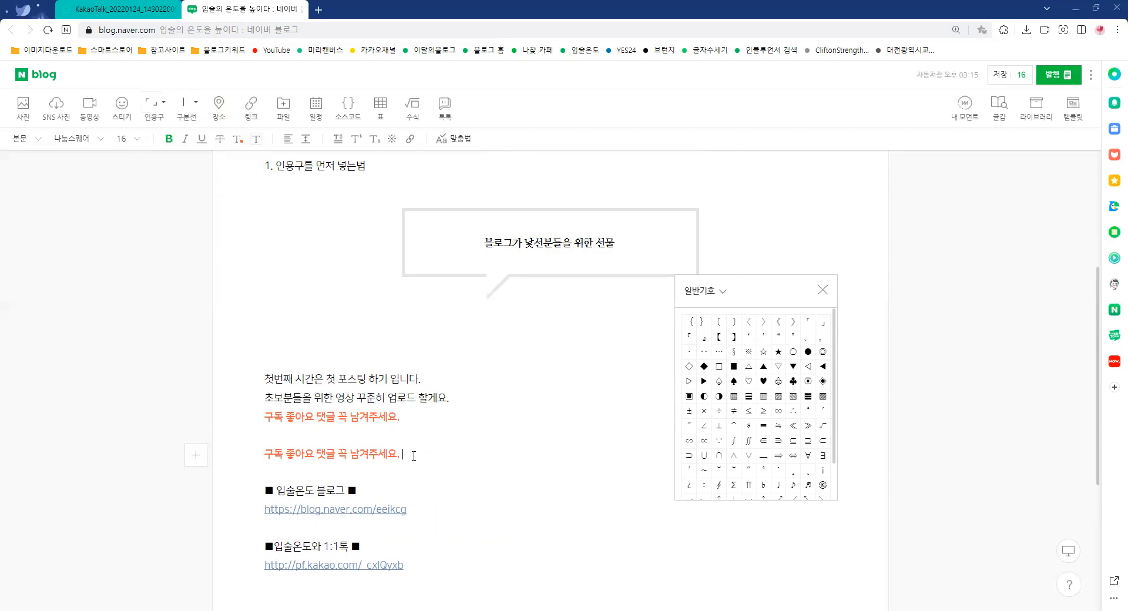
{"action": "left_click_drag", "start_coordinate": [414, 454], "coordinate": [267, 454]}
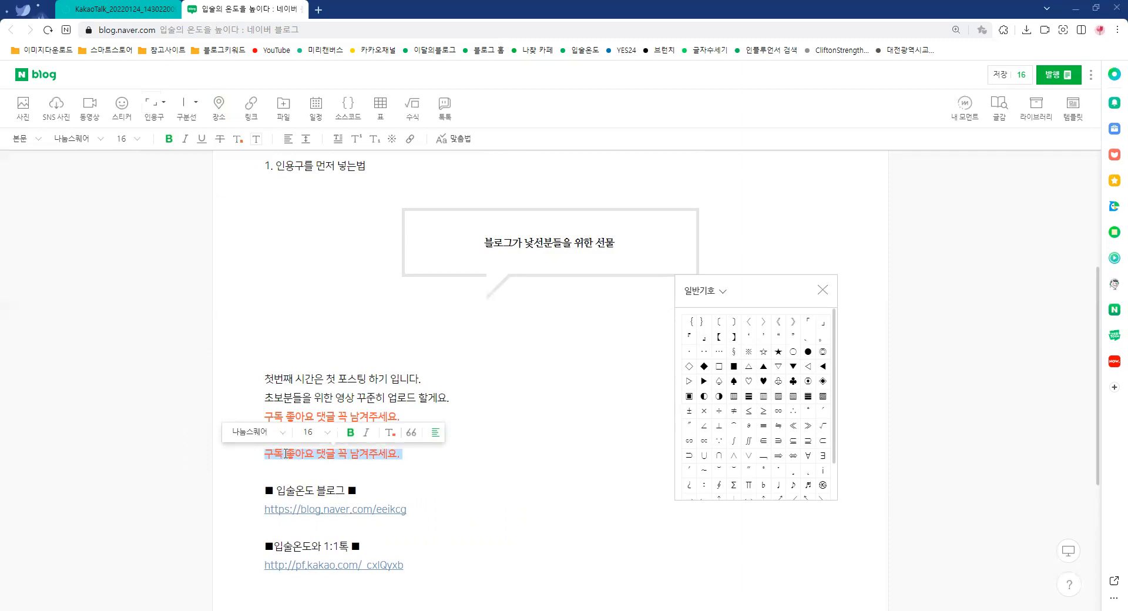
{"action": "left_click_drag", "start_coordinate": [475, 462], "coordinate": [263, 454]}
{"action": "left_click", "coordinate": [412, 433]}
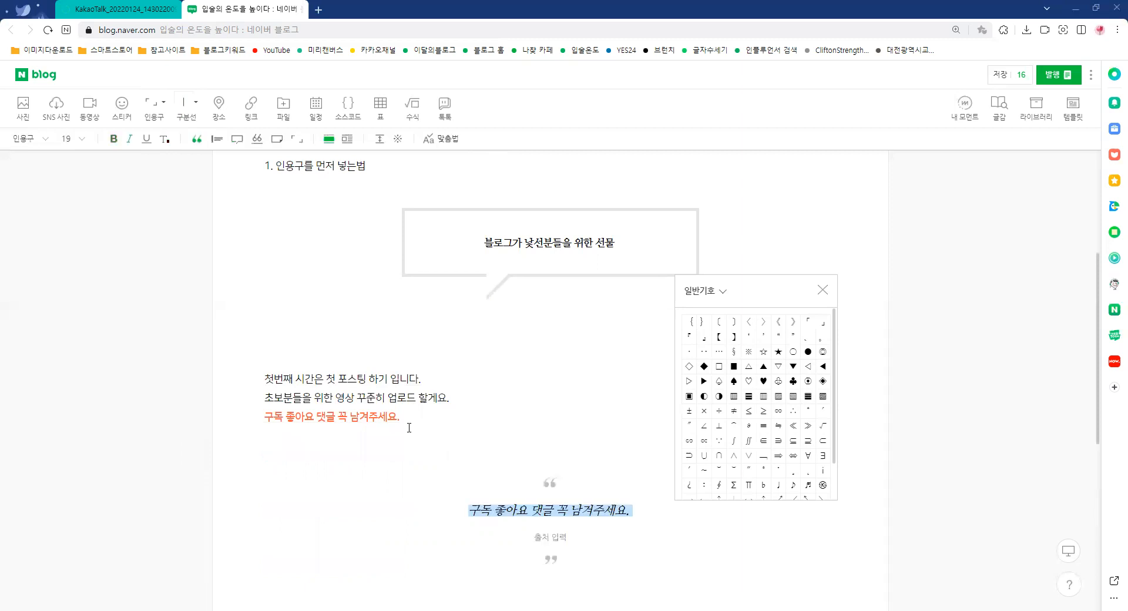
Close the special character list and place the cursor in the blank line above the new quote block
{"action": "scroll", "coordinate": [448, 419], "scroll_direction": "down", "scroll_amount": 2}
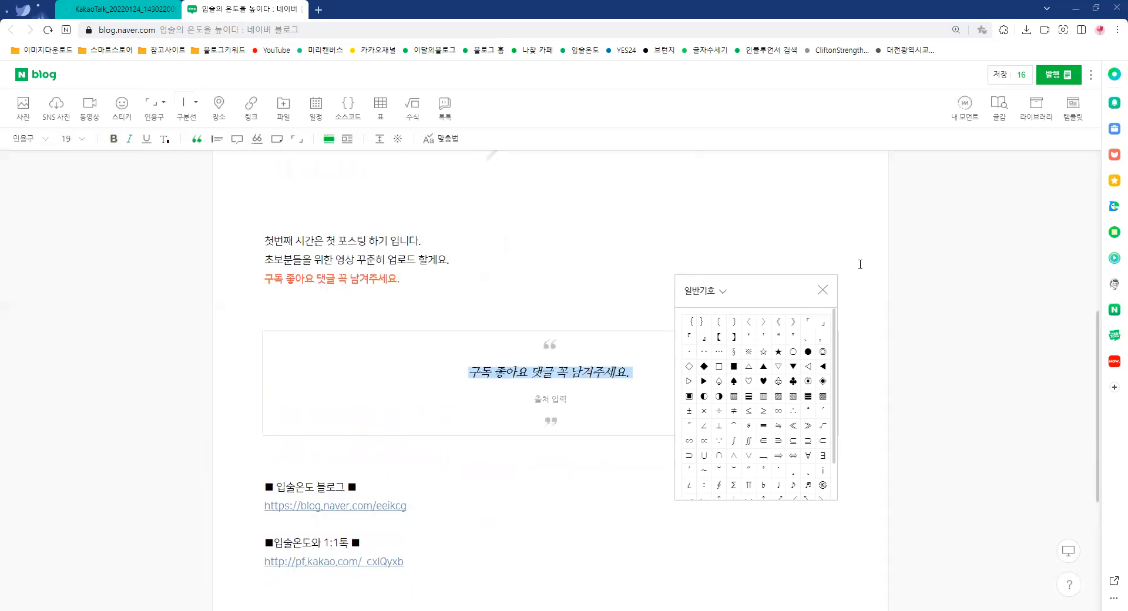
{"action": "left_click", "coordinate": [822, 291]}
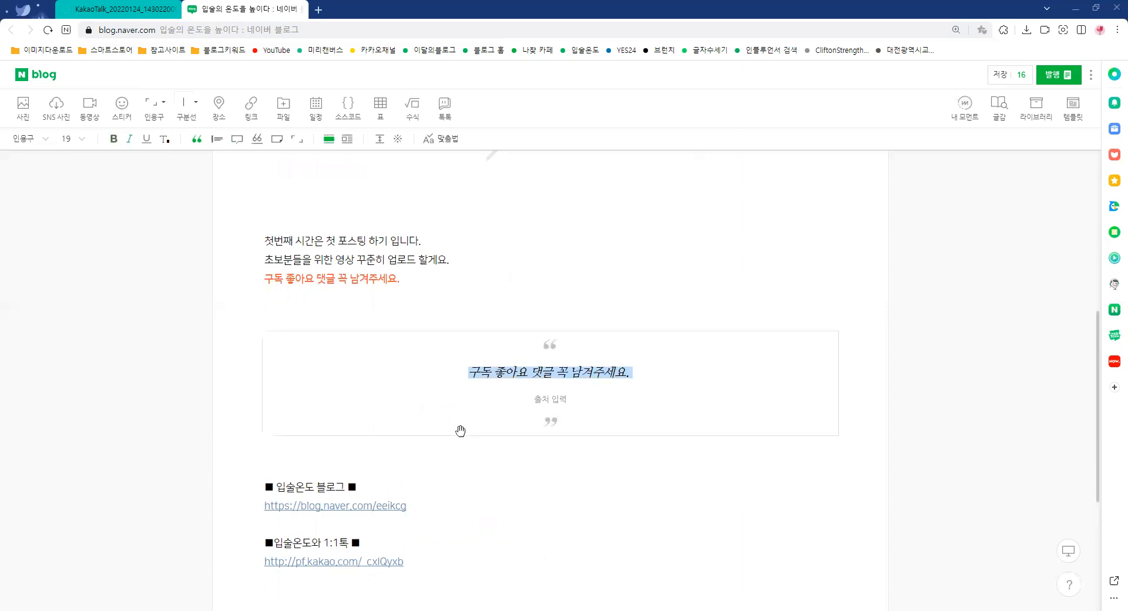
{"action": "left_click", "coordinate": [462, 316]}
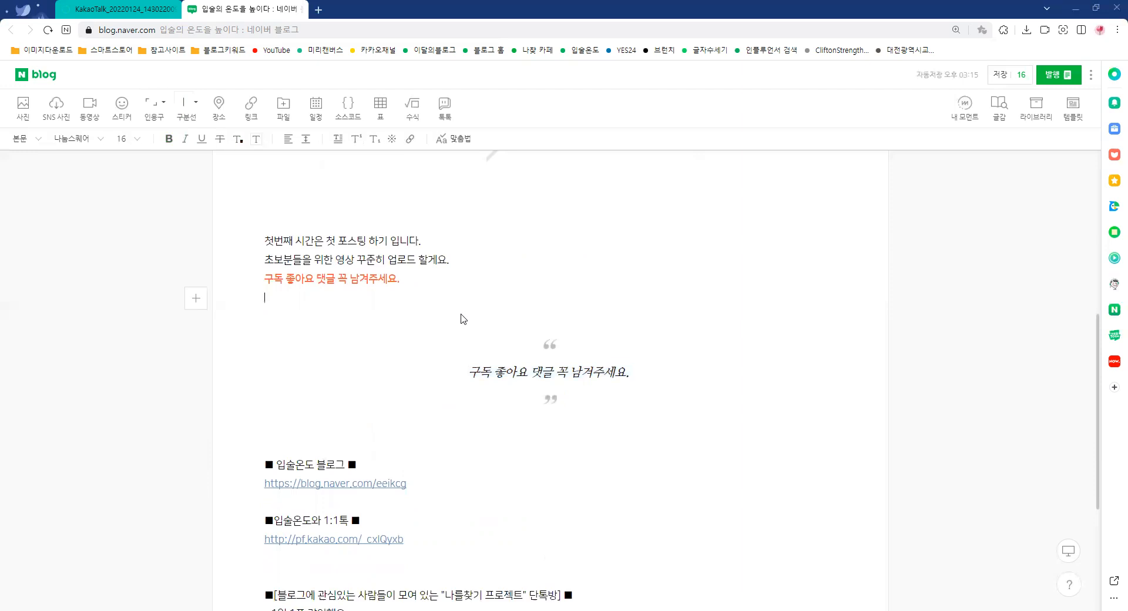
{"action": "left_click_drag", "start_coordinate": [412, 284], "coordinate": [251, 277]}
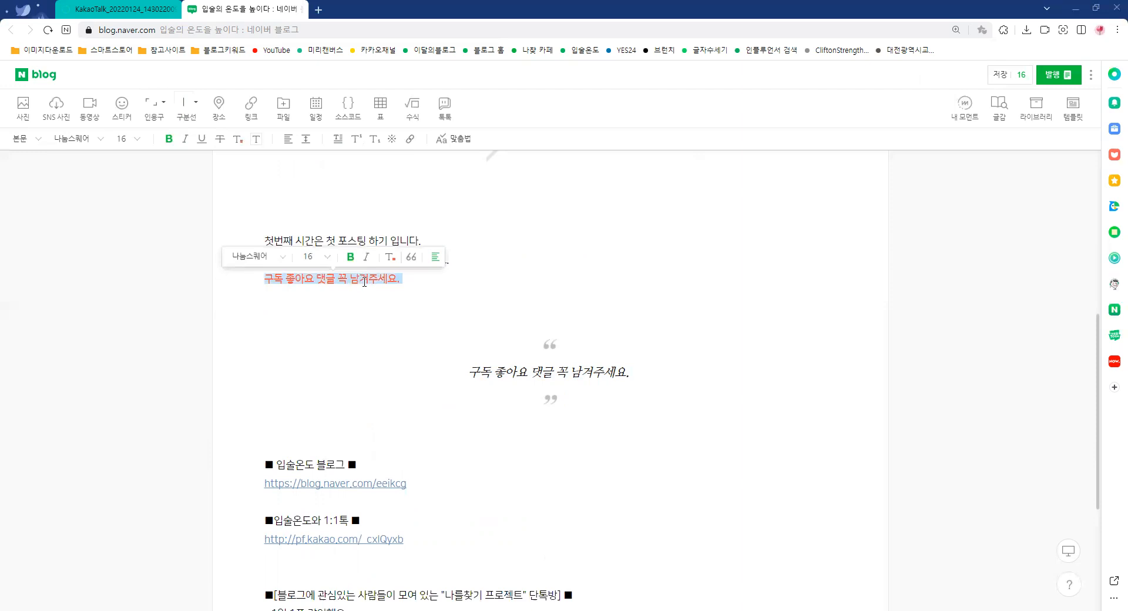
{"action": "left_click", "coordinate": [441, 320]}
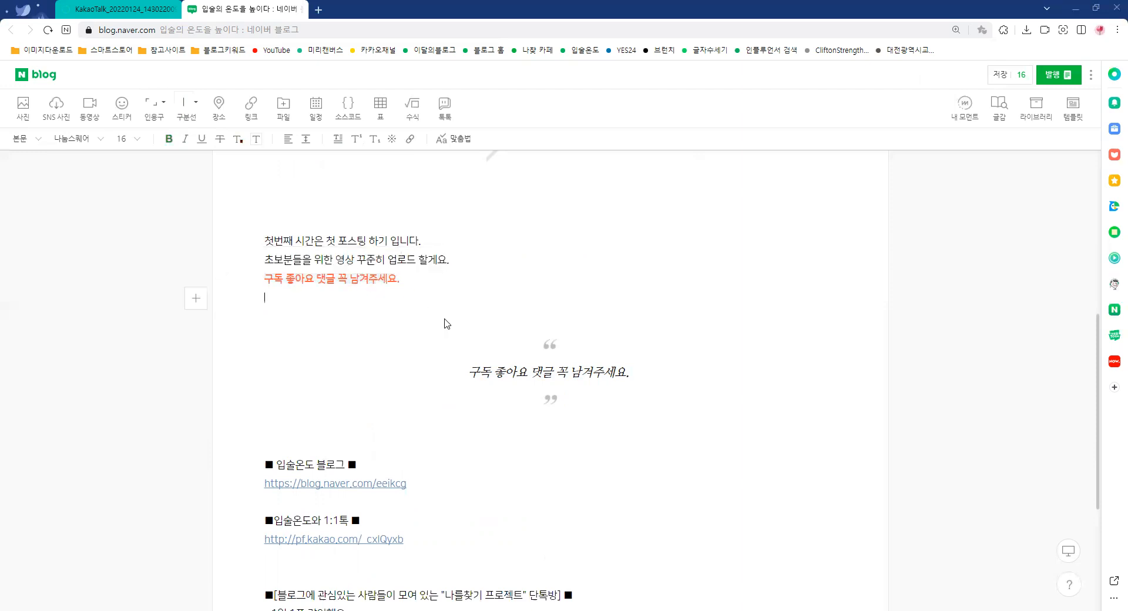
Cycle the "구독 좋아요 댓글 꼭 남겨주세요." quote block through the vertical-line, speech-bubble, quote-and-underline and memo styles, finishing with the corner-bracket style
{"action": "left_click", "coordinate": [550, 345]}
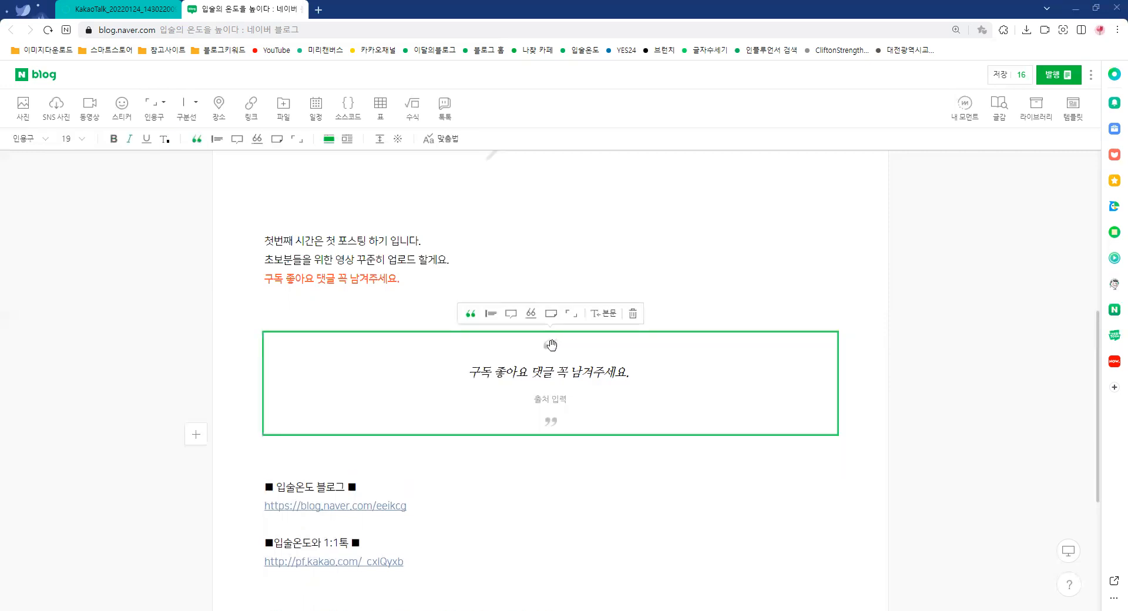
{"action": "left_click", "coordinate": [538, 284]}
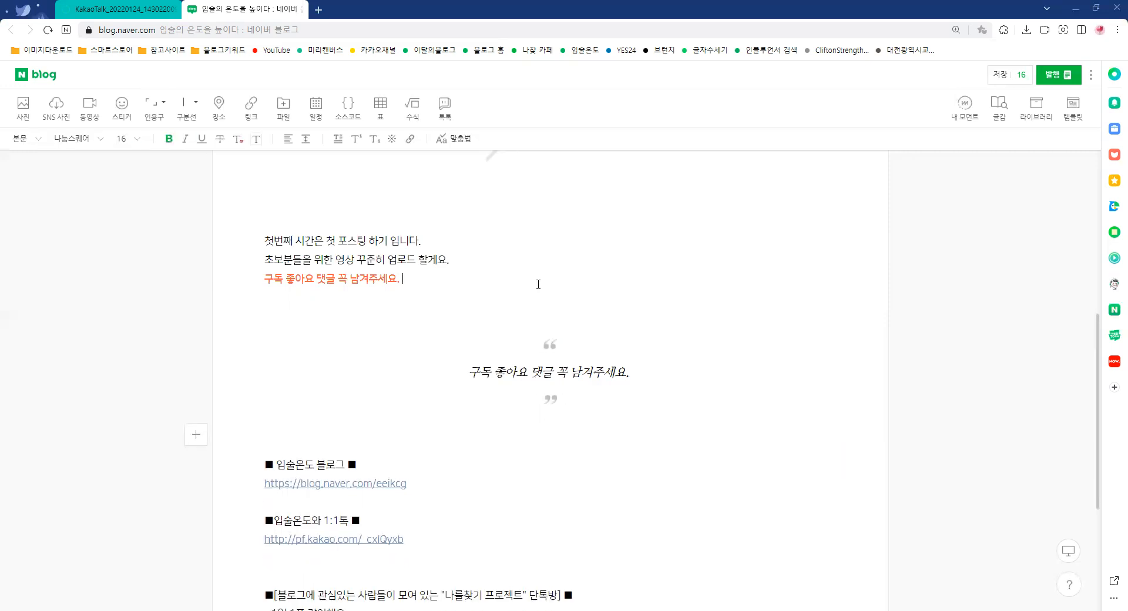
{"action": "left_click", "coordinate": [553, 337]}
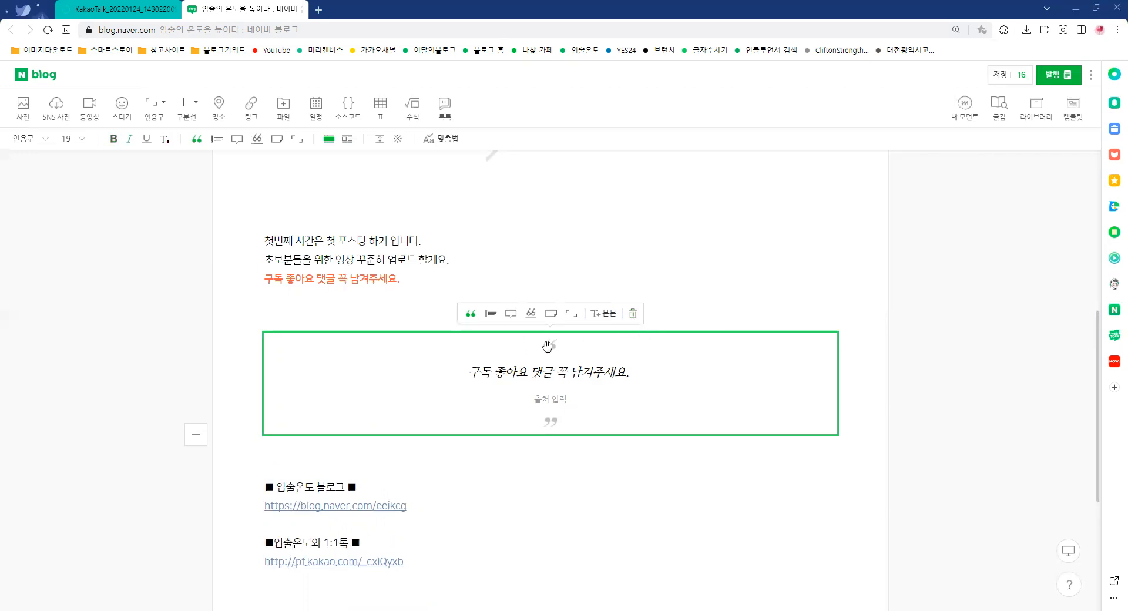
{"action": "left_click", "coordinate": [491, 316]}
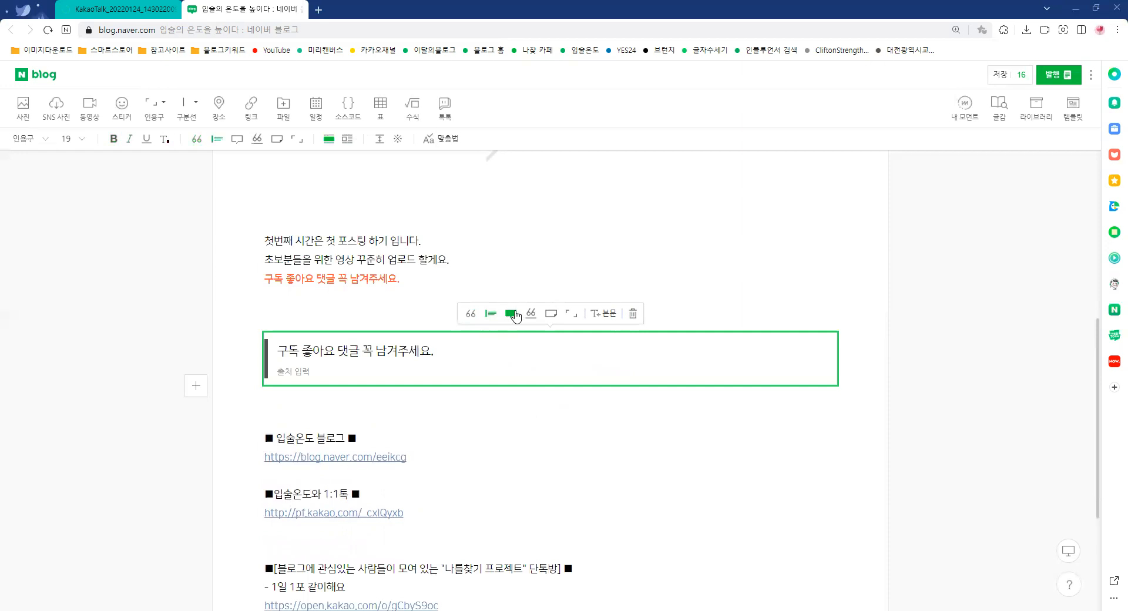
{"action": "left_click", "coordinate": [511, 314]}
{"action": "left_click", "coordinate": [531, 314]}
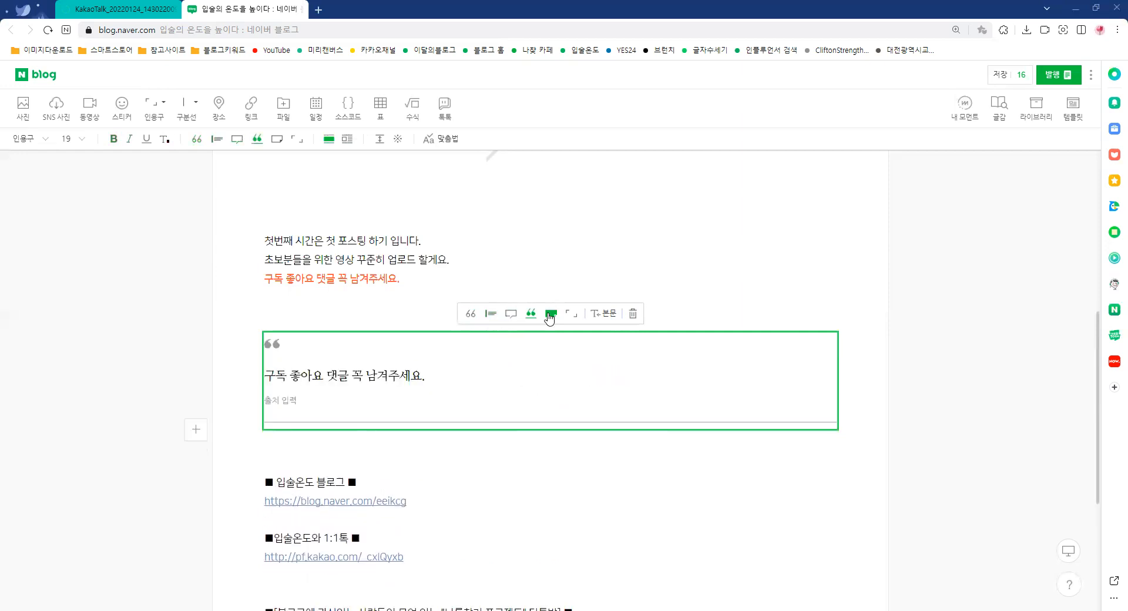
{"action": "left_click", "coordinate": [551, 317]}
{"action": "left_click", "coordinate": [572, 315]}
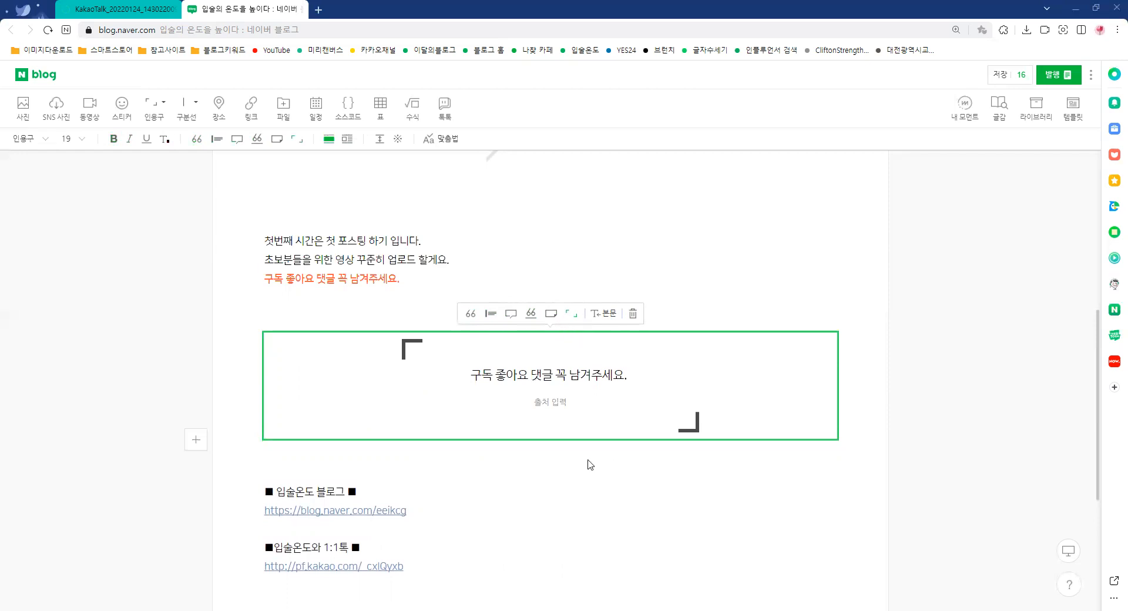
{"action": "left_click", "coordinate": [547, 458]}
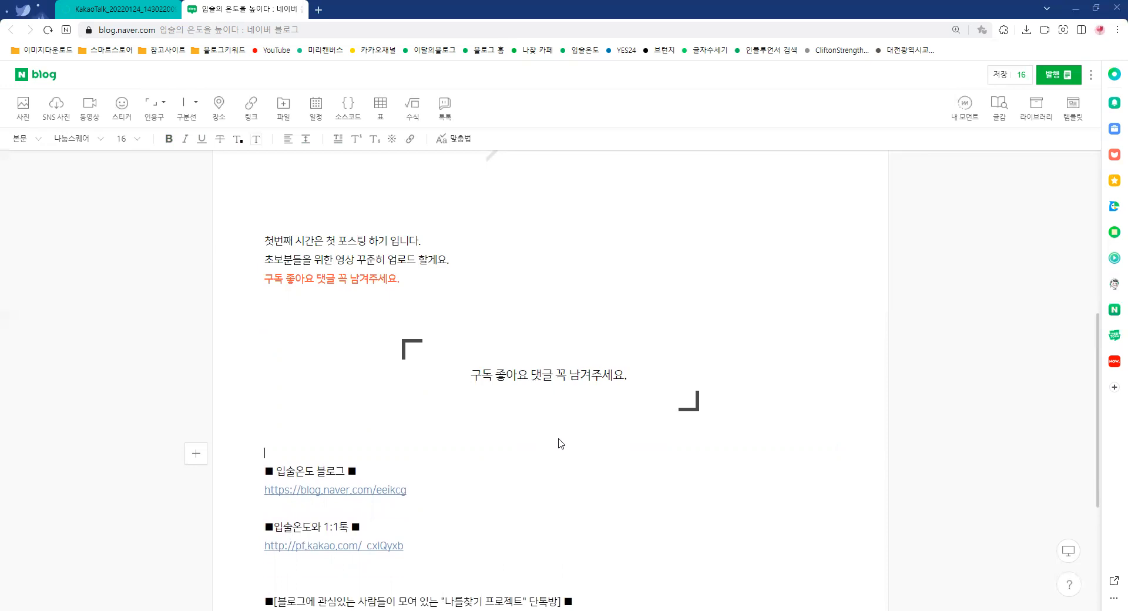
Set the two introductory lines below the post title to font size 28 and delete "《책소개+책이름기재》" from the first line
{"action": "scroll", "coordinate": [732, 403], "scroll_direction": "up", "scroll_amount": 6}
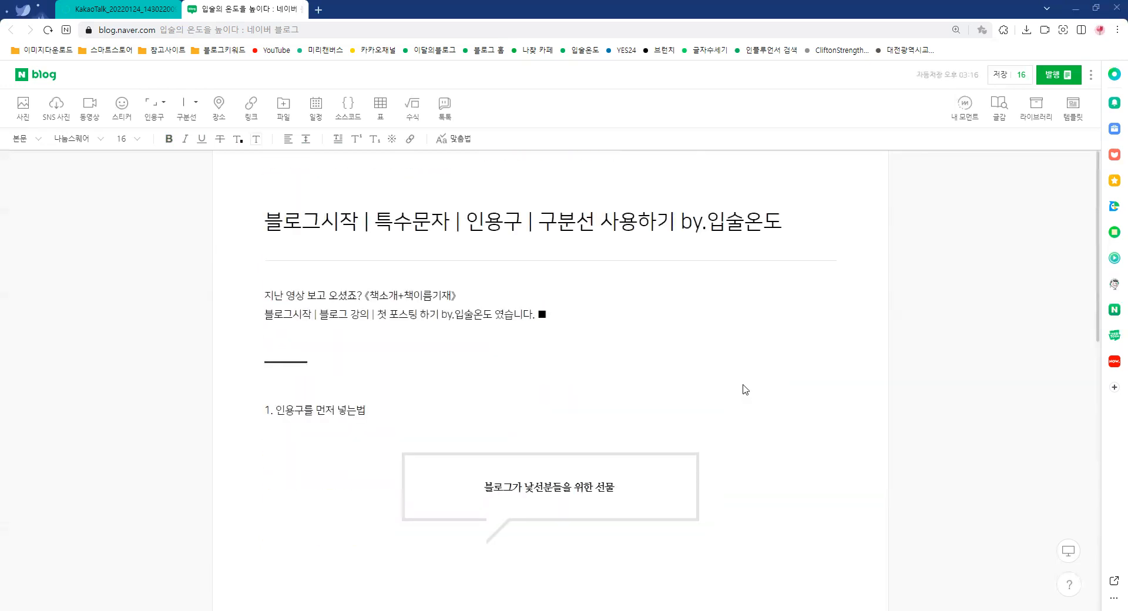
{"action": "left_click_drag", "start_coordinate": [264, 295], "coordinate": [633, 311]}
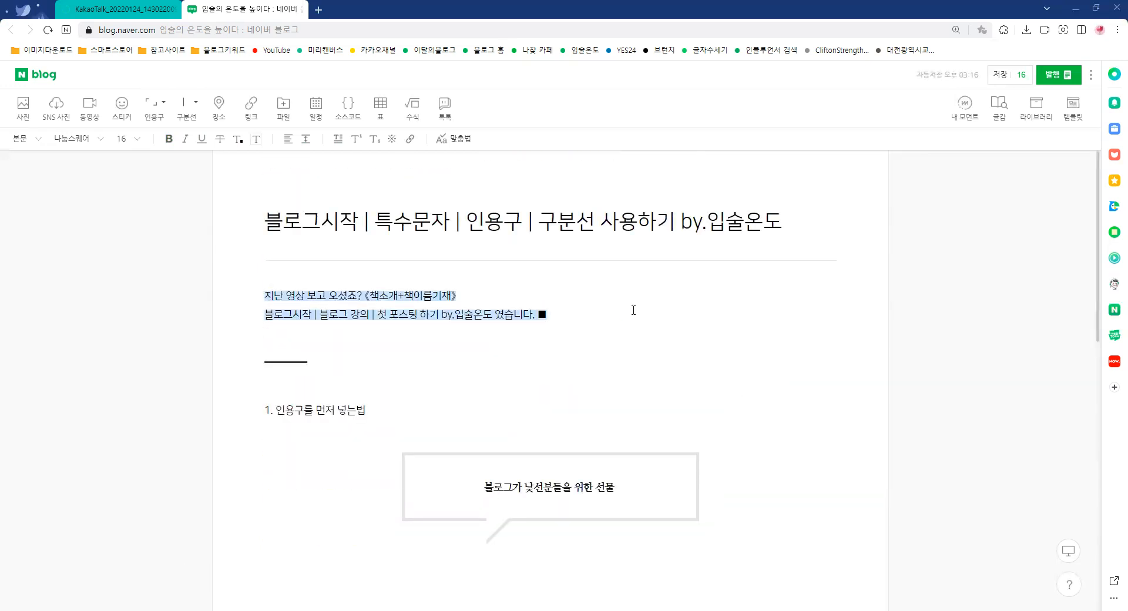
{"action": "left_click", "coordinate": [123, 138]}
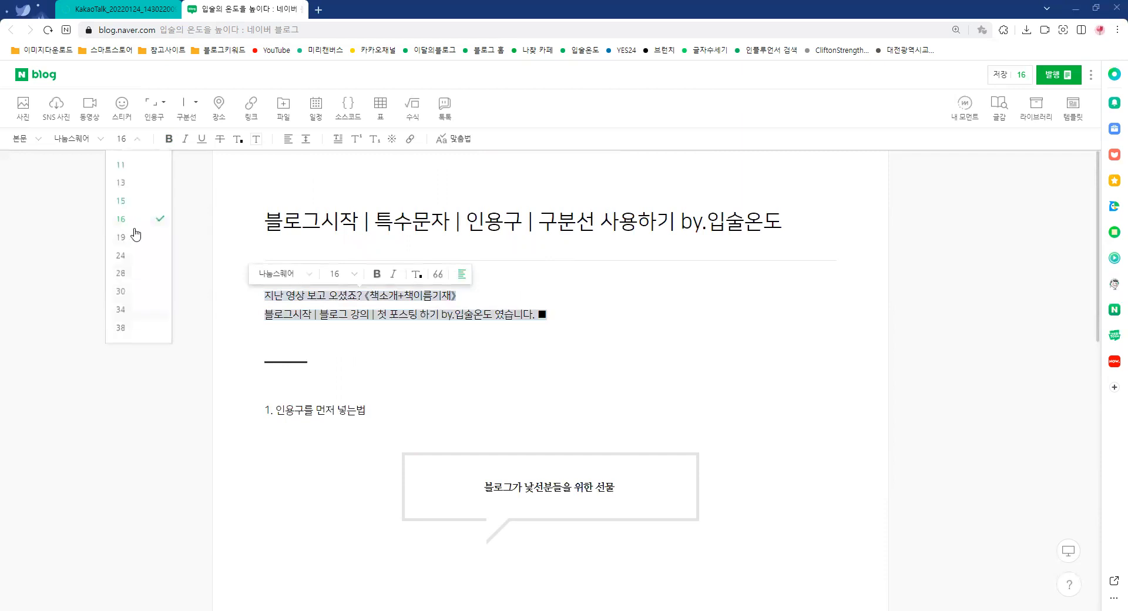
{"action": "left_click", "coordinate": [129, 274]}
{"action": "left_click", "coordinate": [611, 402]}
{"action": "left_click_drag", "start_coordinate": [620, 301], "coordinate": [437, 303]}
{"action": "key", "text": "BackSpace"}
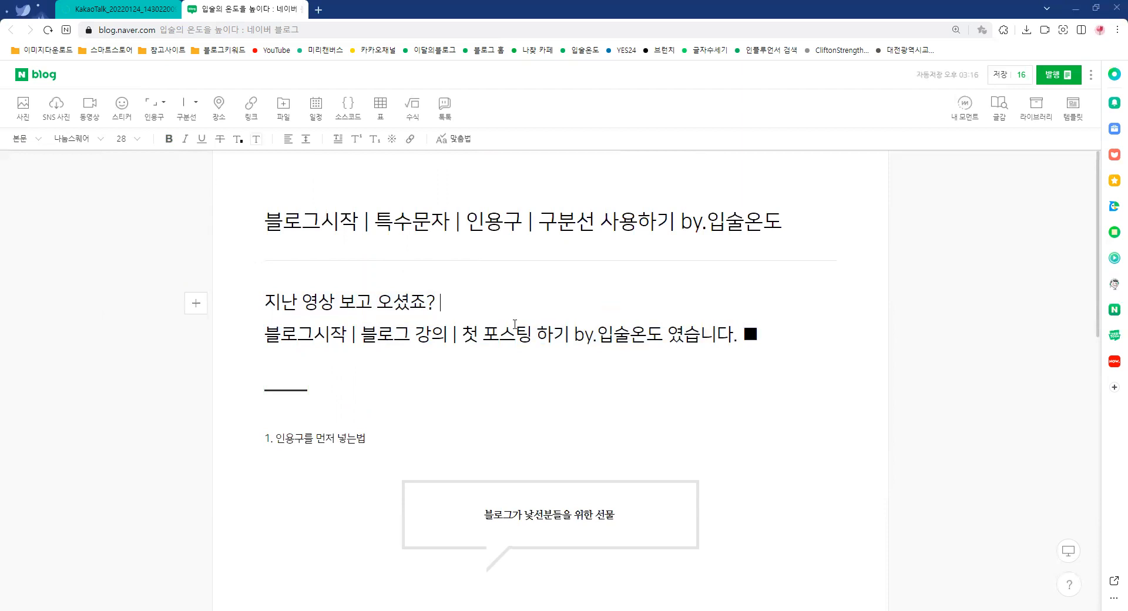
{"action": "scroll", "coordinate": [627, 371], "scroll_direction": "down", "scroll_amount": 4}
{"action": "scroll", "coordinate": [634, 369], "scroll_direction": "down", "scroll_amount": 5}
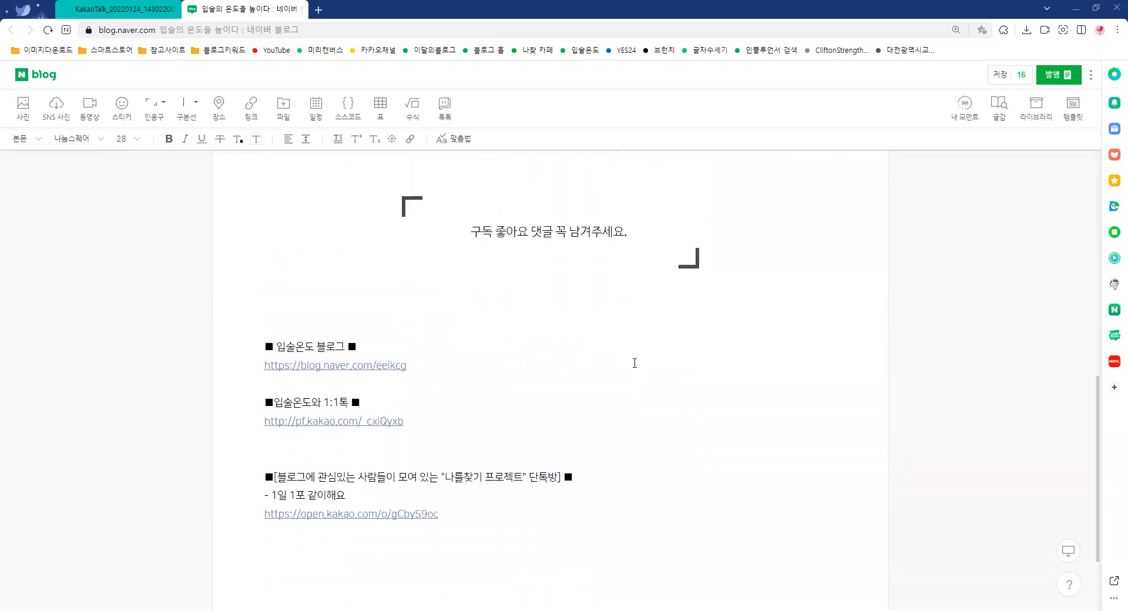
{"action": "scroll", "coordinate": [635, 363], "scroll_direction": "down", "scroll_amount": 1}
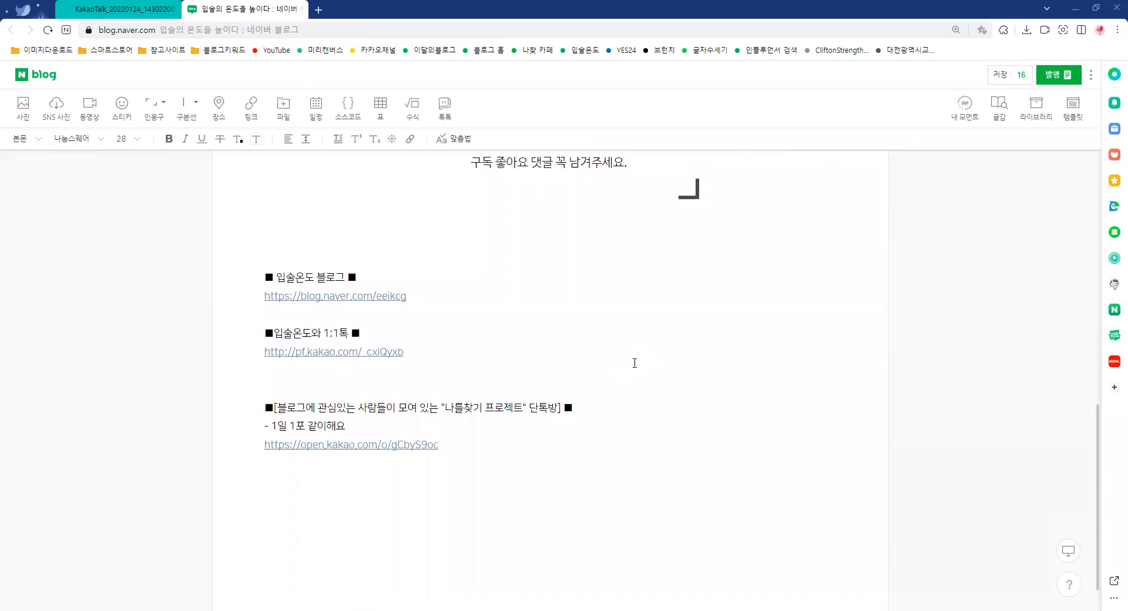
{"action": "scroll", "coordinate": [634, 363], "scroll_direction": "up", "scroll_amount": 10}
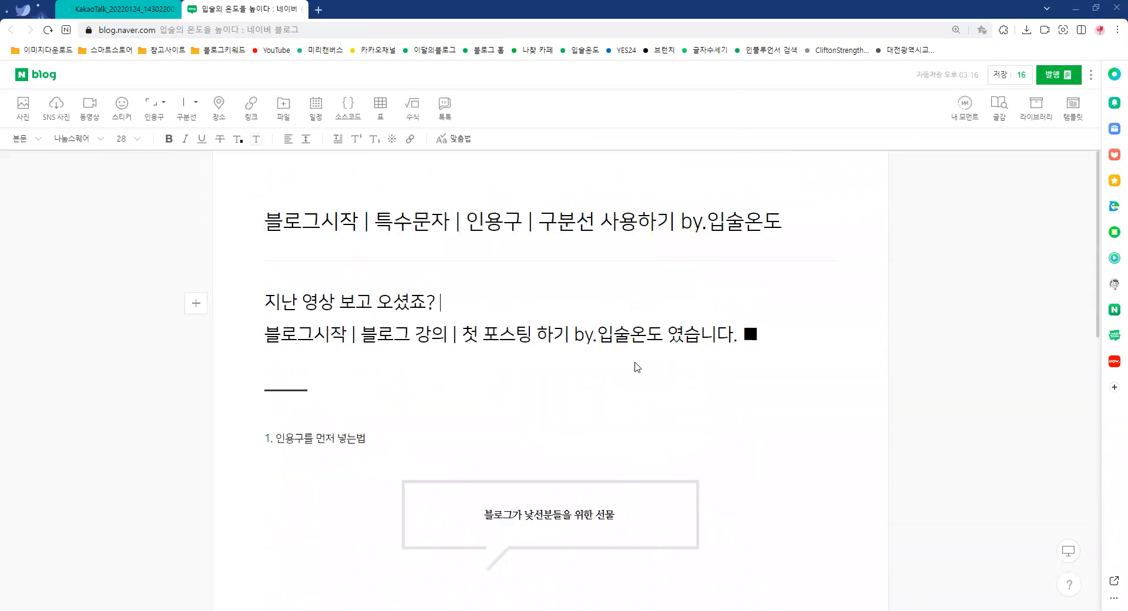